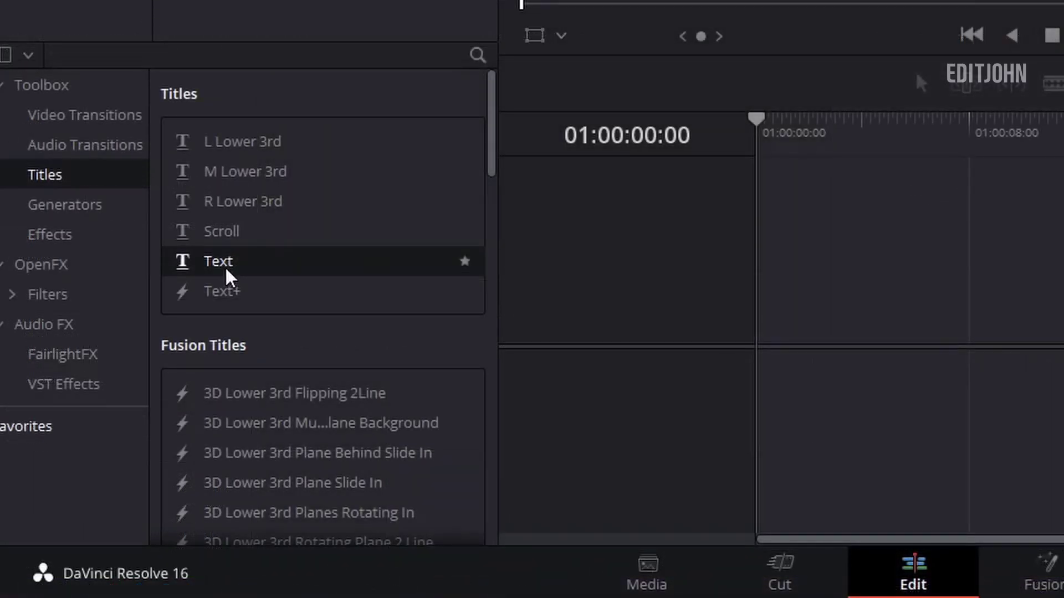
Place a Text+ title at the start of the timeline's video track.
drag(233, 296, 749, 330)
drag(824, 133, 686, 147)
drag(686, 147, 685, 150)
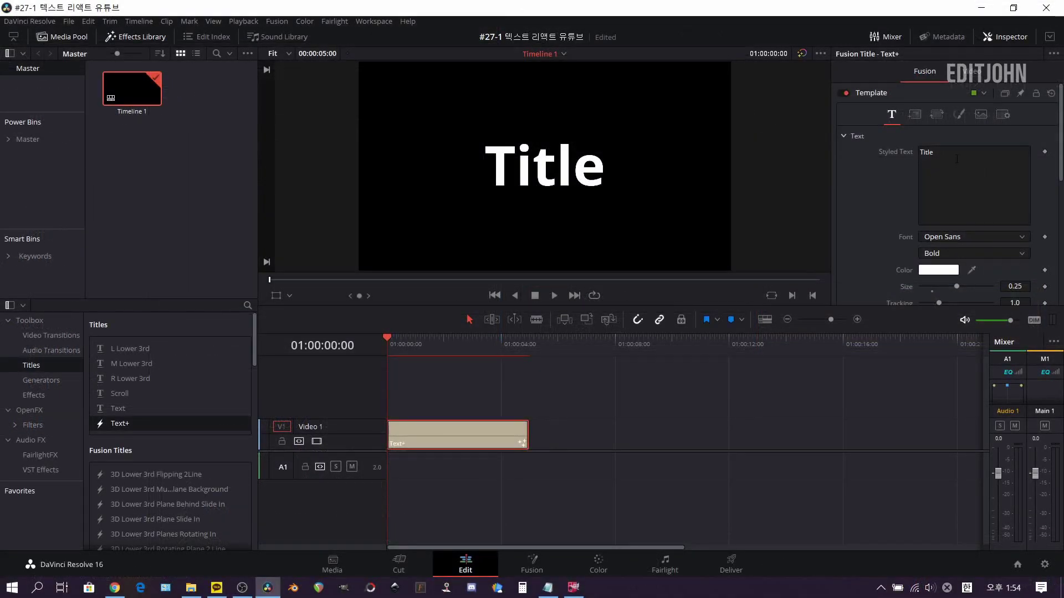
Replace the title's text with "수동" and set its font to Black Han Sans.
click(957, 159)
key(ctrl+a)
text(수동)
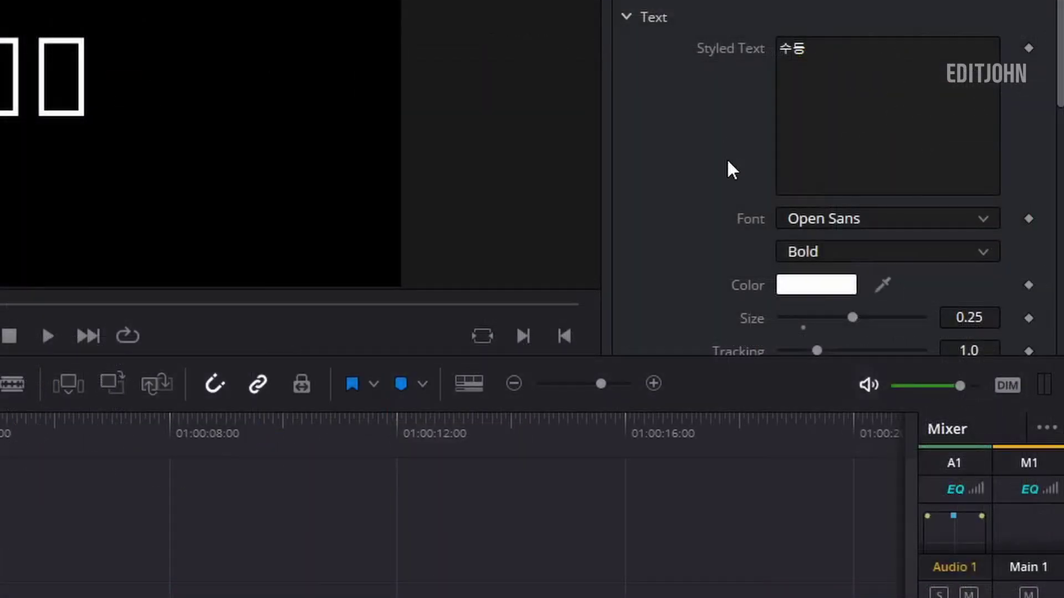
click(806, 216)
scroll(880, 447, up, 4)
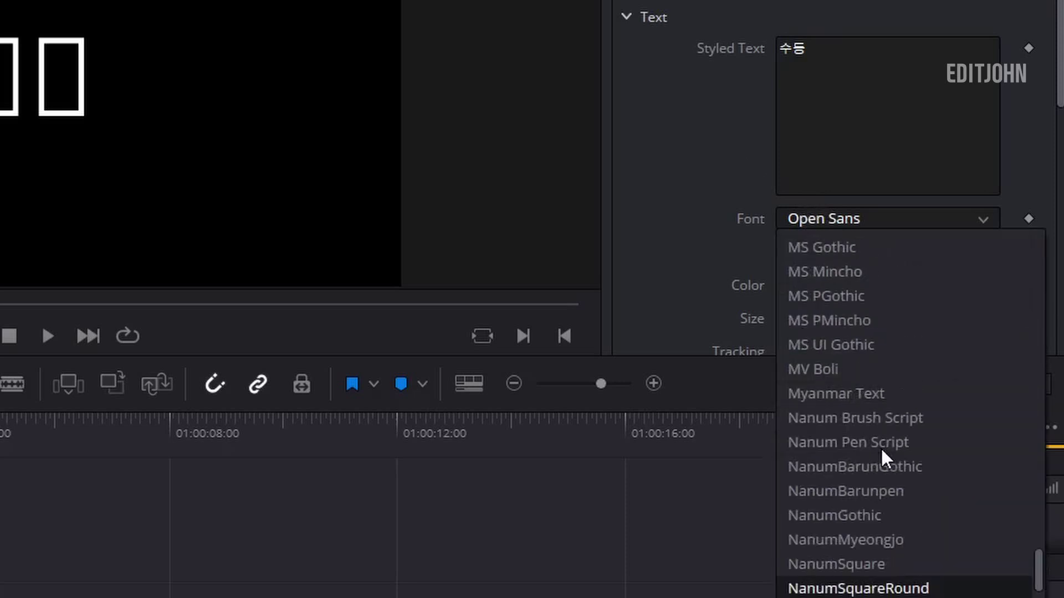
key(b)
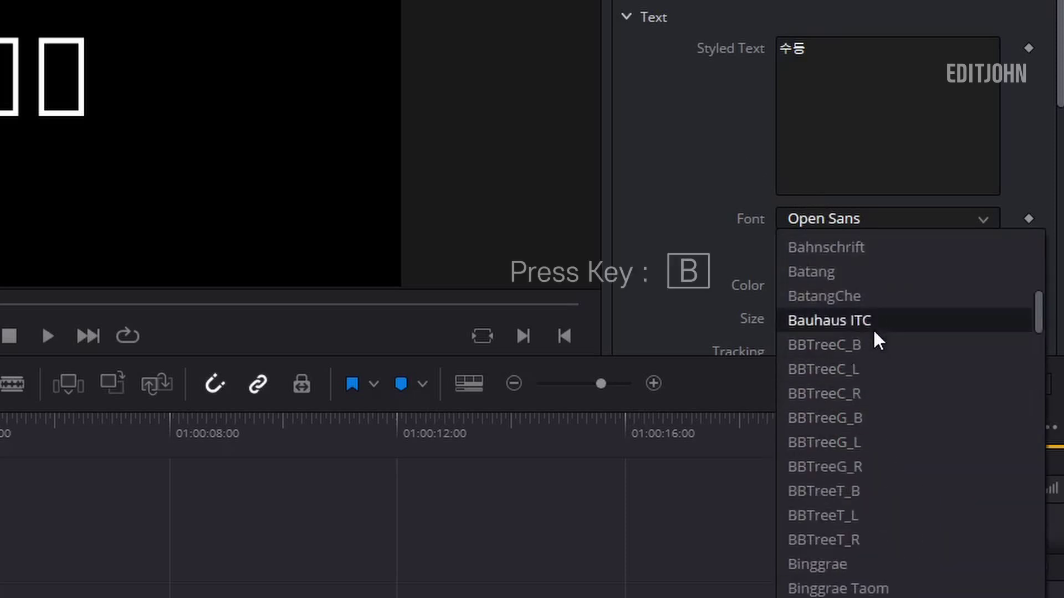
scroll(879, 388, down, 6)
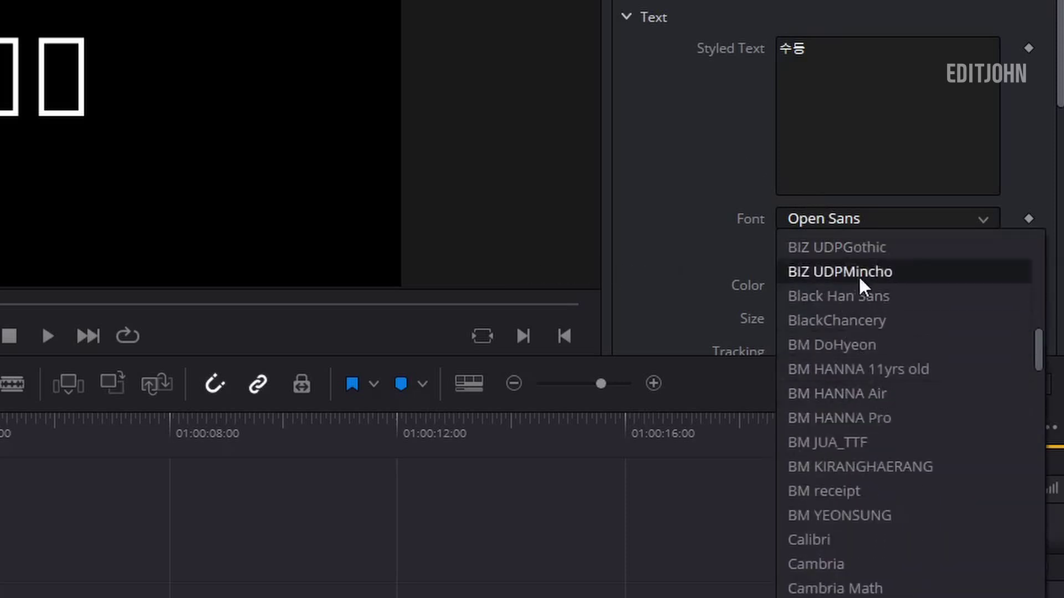
click(879, 297)
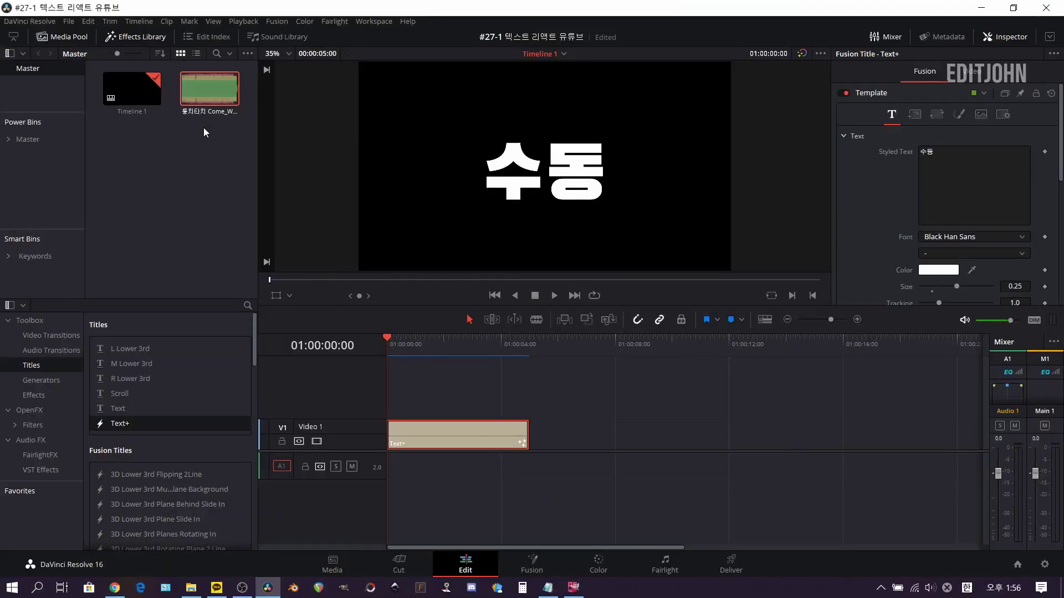
Place the Come_With_Some_Funk.mp3 music at the start of the audio track and enlarge the audio track height.
drag(216, 104, 390, 483)
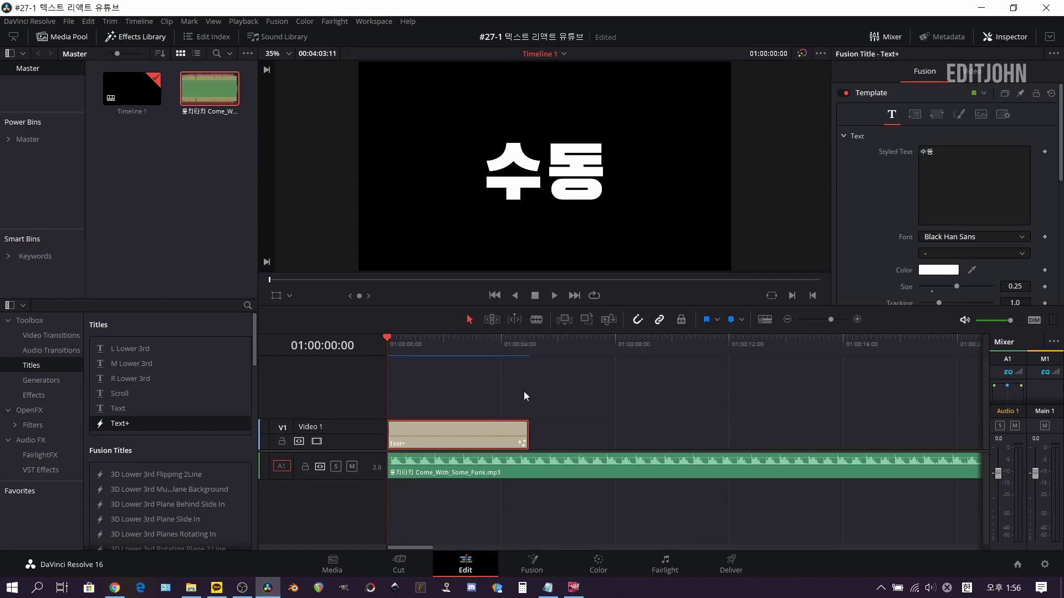
key(ctrl+equal)
key(ctrl+equal)
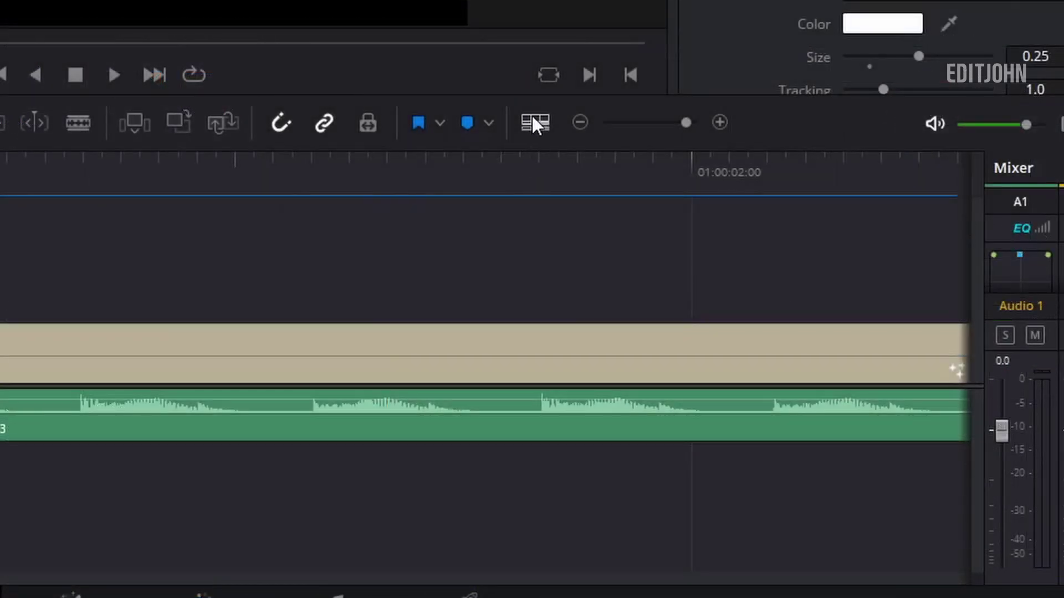
click(765, 319)
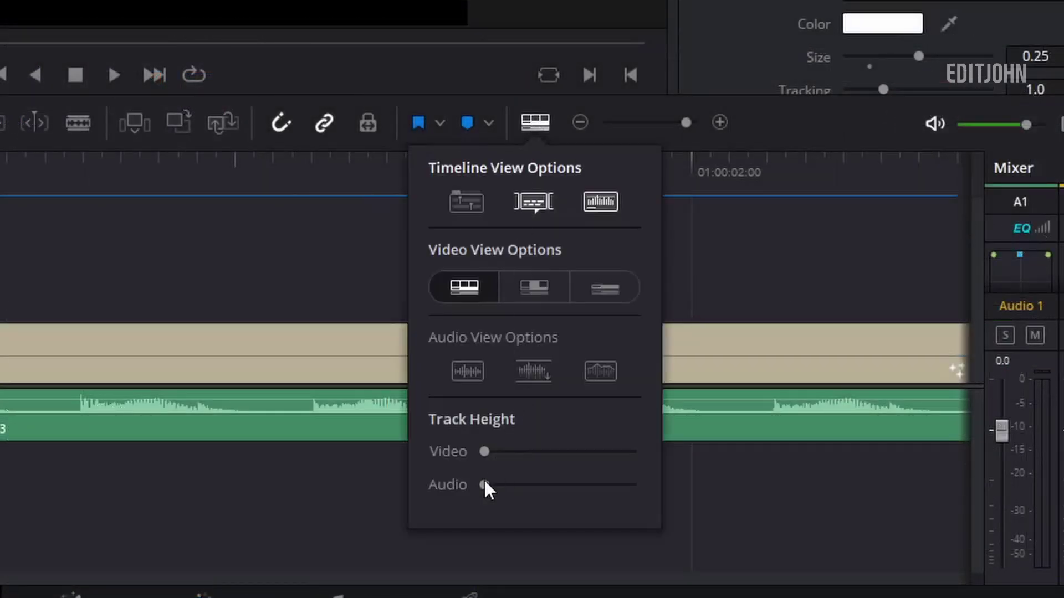
drag(484, 485, 596, 485)
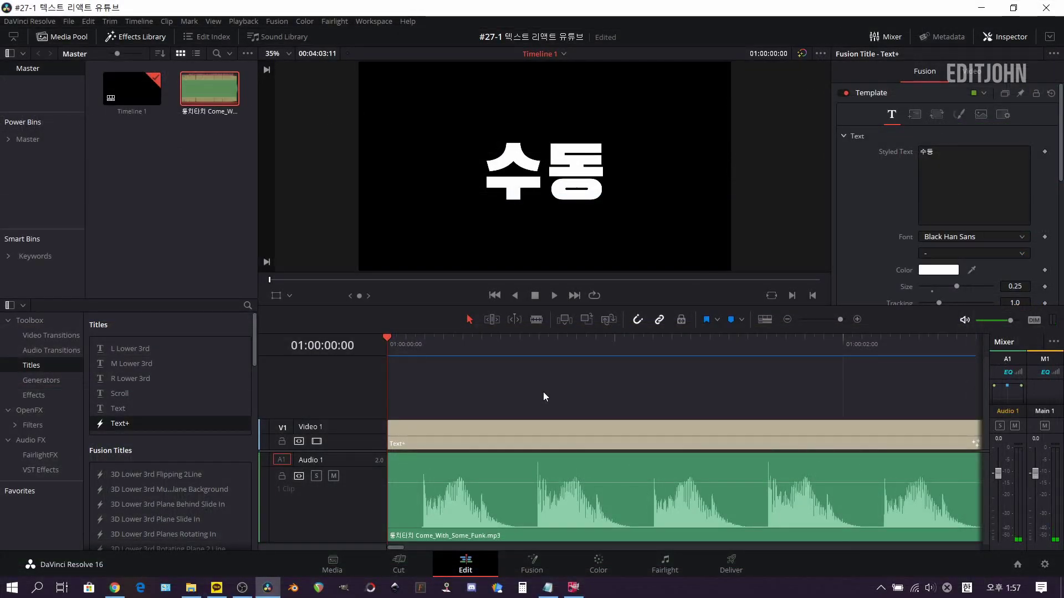
Play the music's opening beats and add a title size keyframe on the first beat, at 01:00:00:04.
key(space)
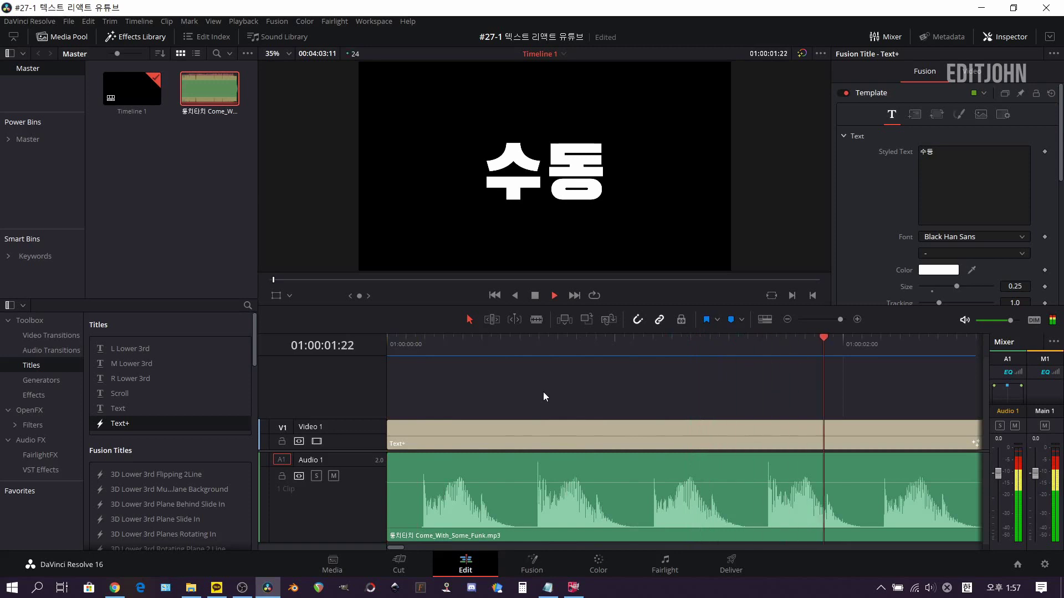
key(space)
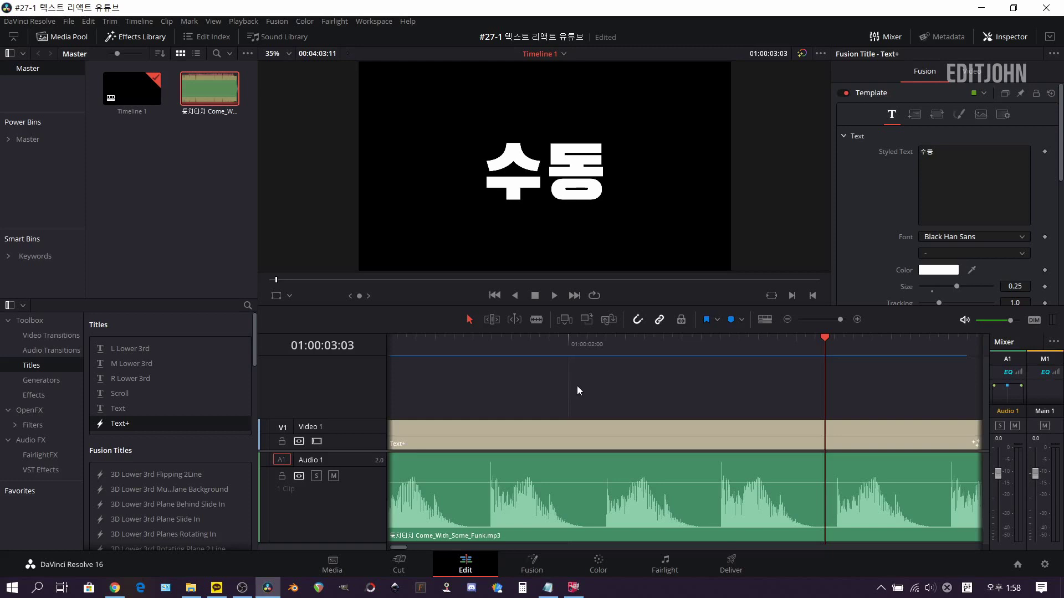
scroll(665, 384, left, 3)
scroll(752, 388, left, 3)
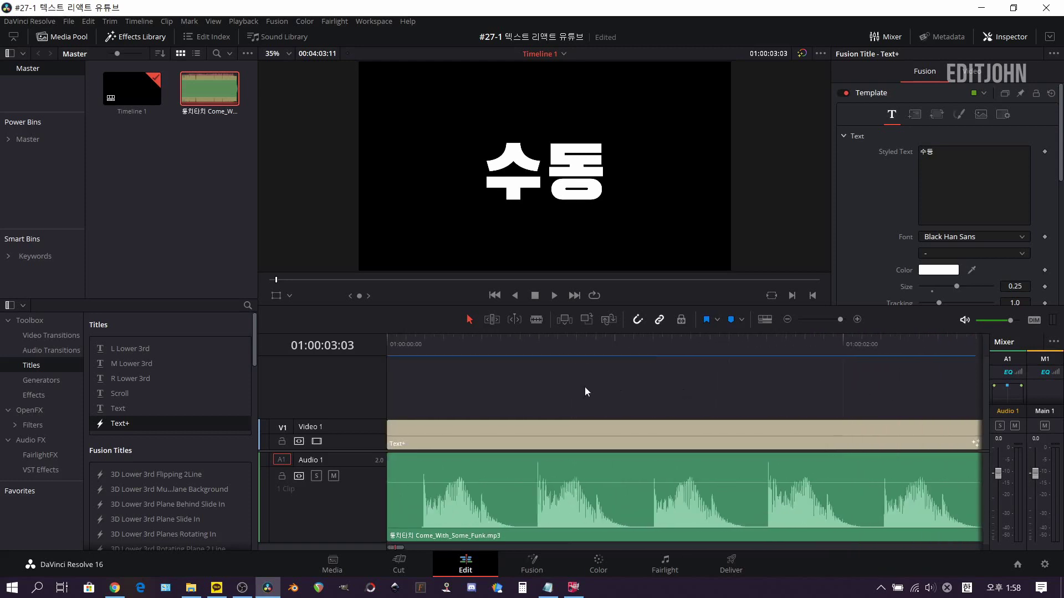
drag(398, 339, 424, 341)
click(1044, 287)
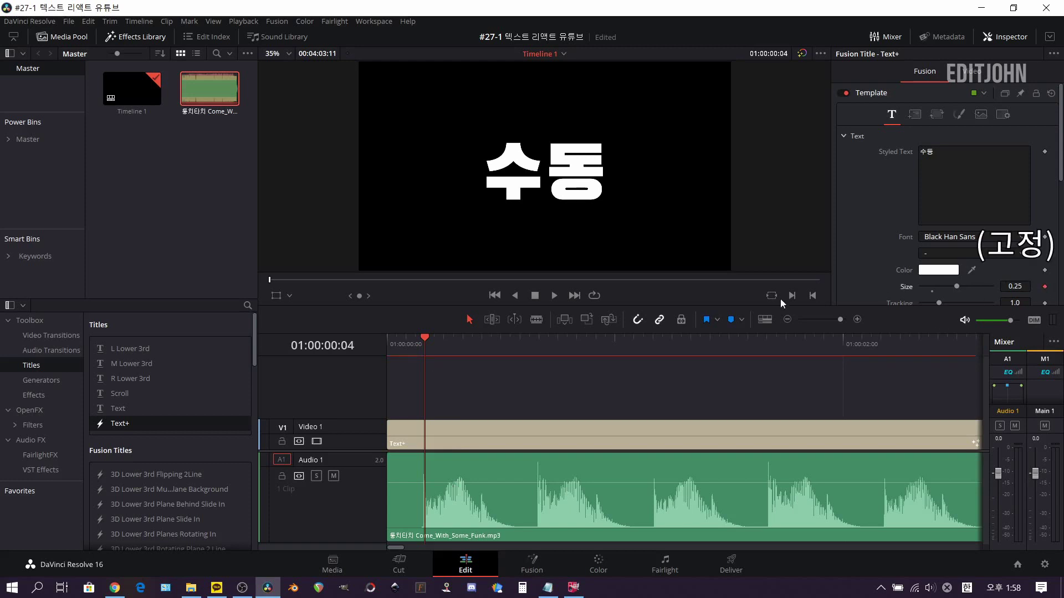
Add a title size keyframe of 0.15 at 01:00:00:02, two frames before the first beat.
key(Left)
key(Left)
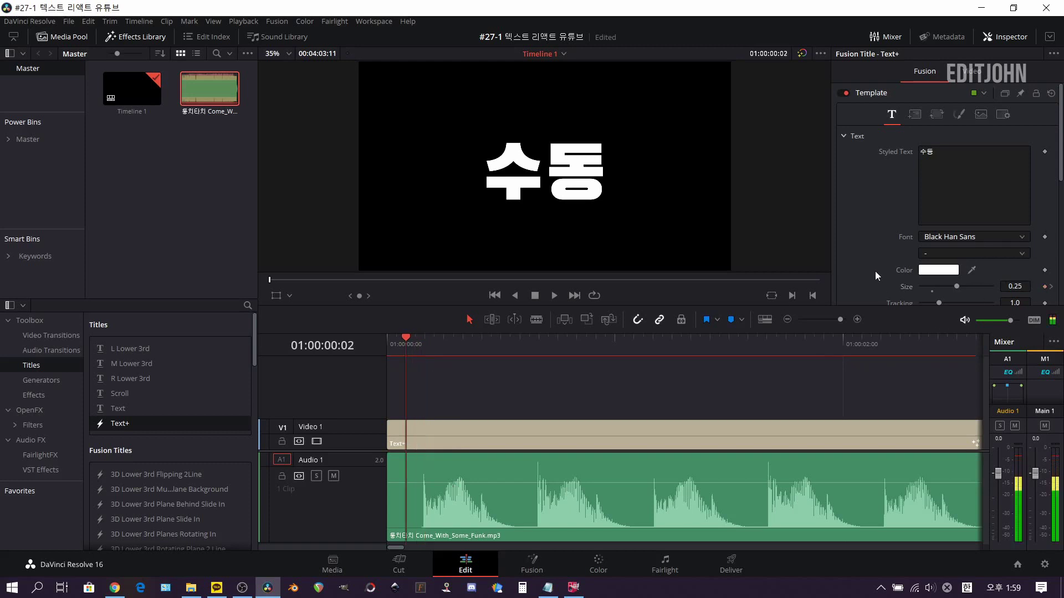
click(1044, 287)
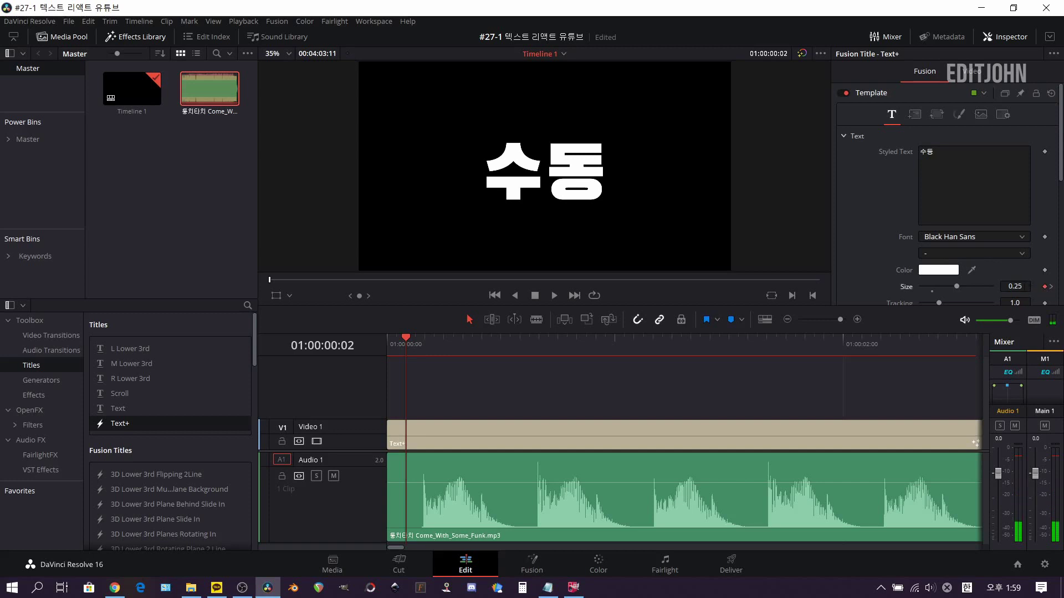
click(1018, 287)
text(0.15)
key(Tab)
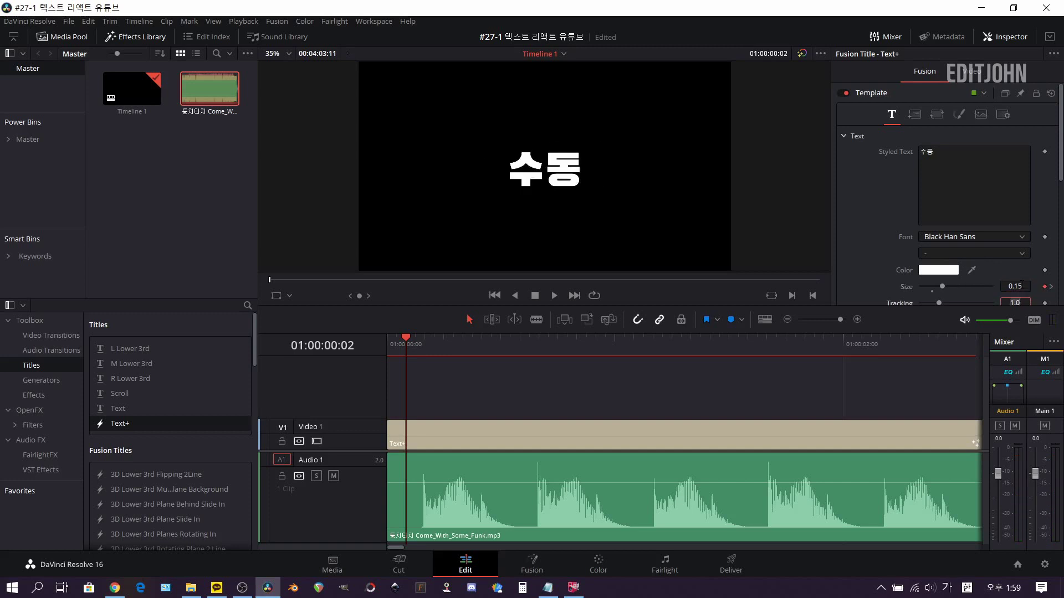
Add a title size keyframe of 0.13 at 01:00:00:06, two frames after the first beat.
drag(415, 349, 423, 352)
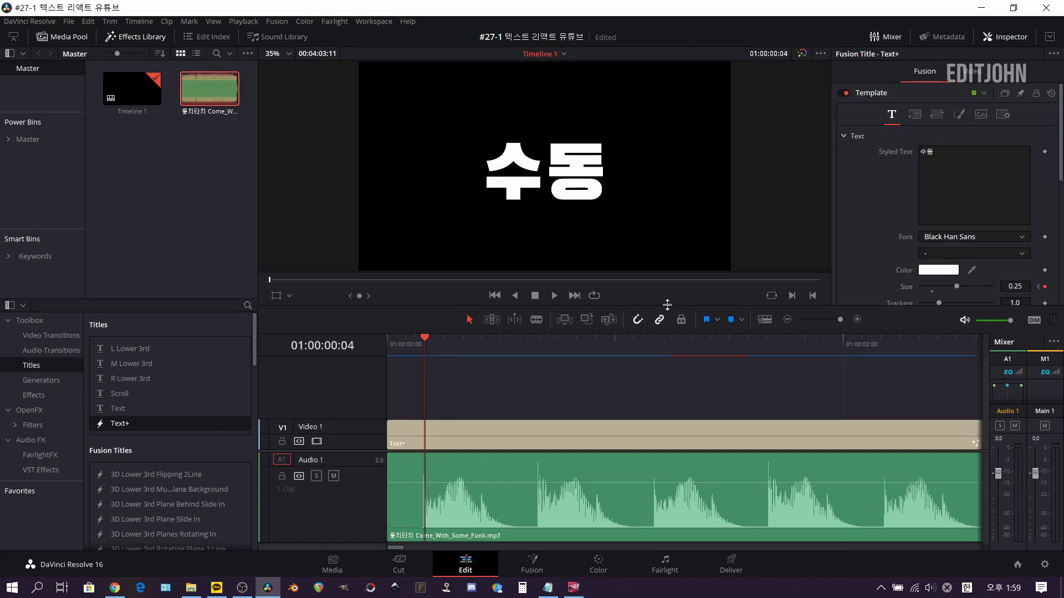
key(Right)
key(Right)
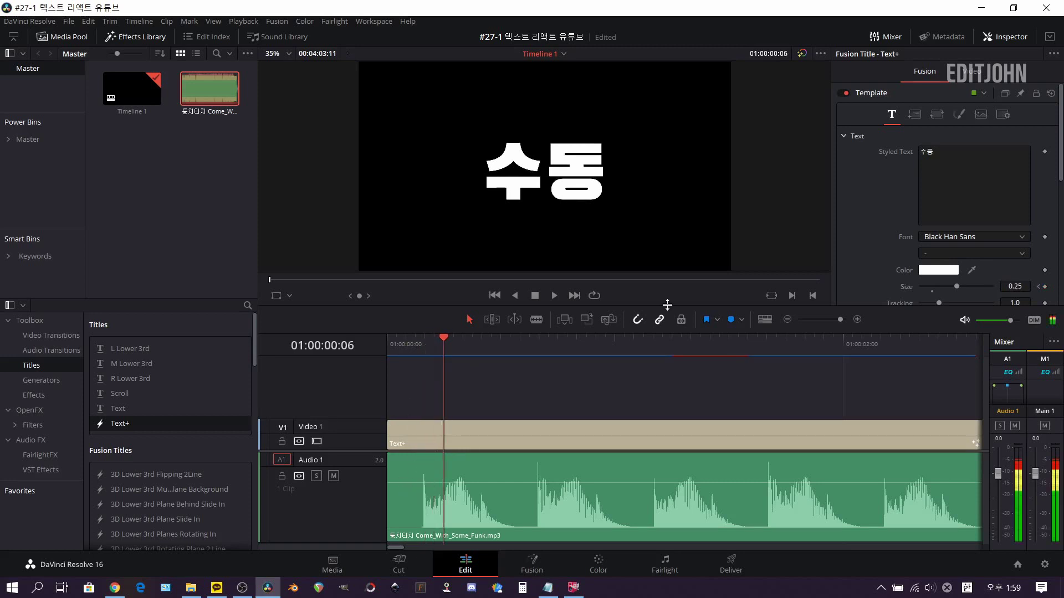
click(1045, 287)
click(1015, 286)
text(.13)
key(Tab)
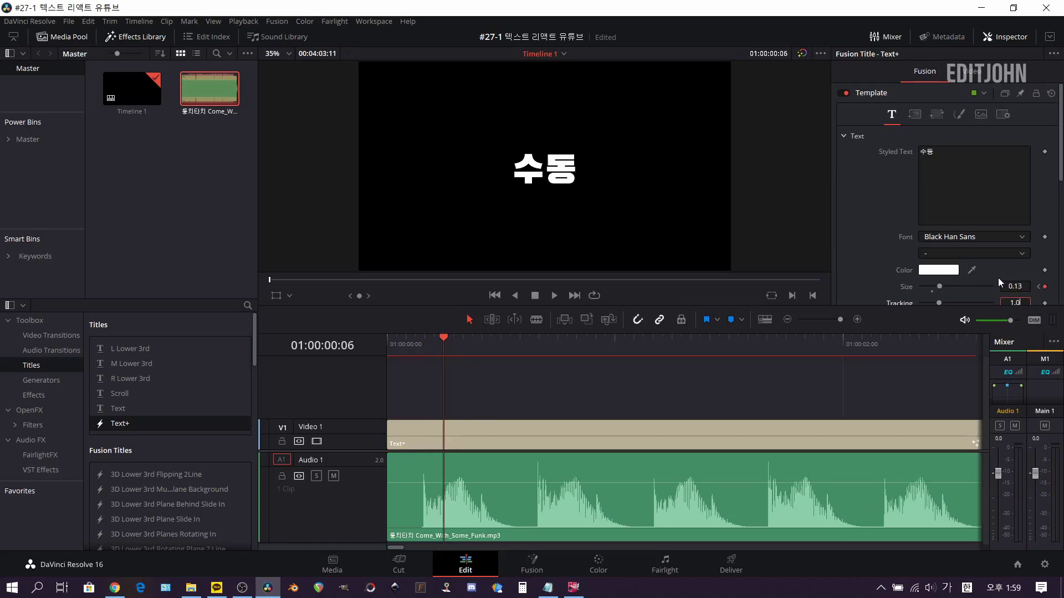
Add a title size keyframe of 0.15 at 01:00:00:08.
click(914, 268)
key(Right)
key(Right)
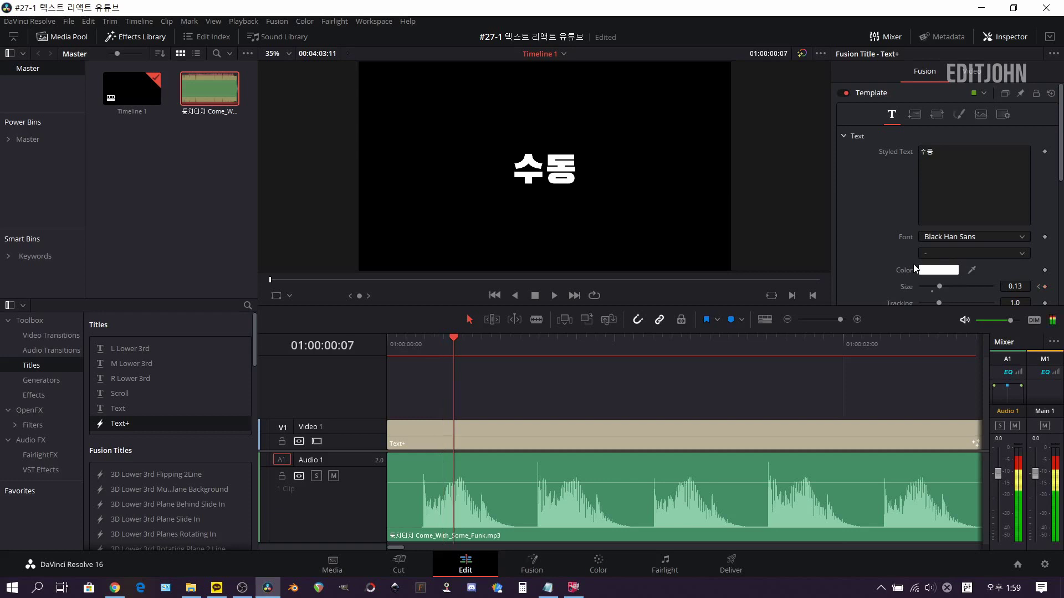
click(1024, 286)
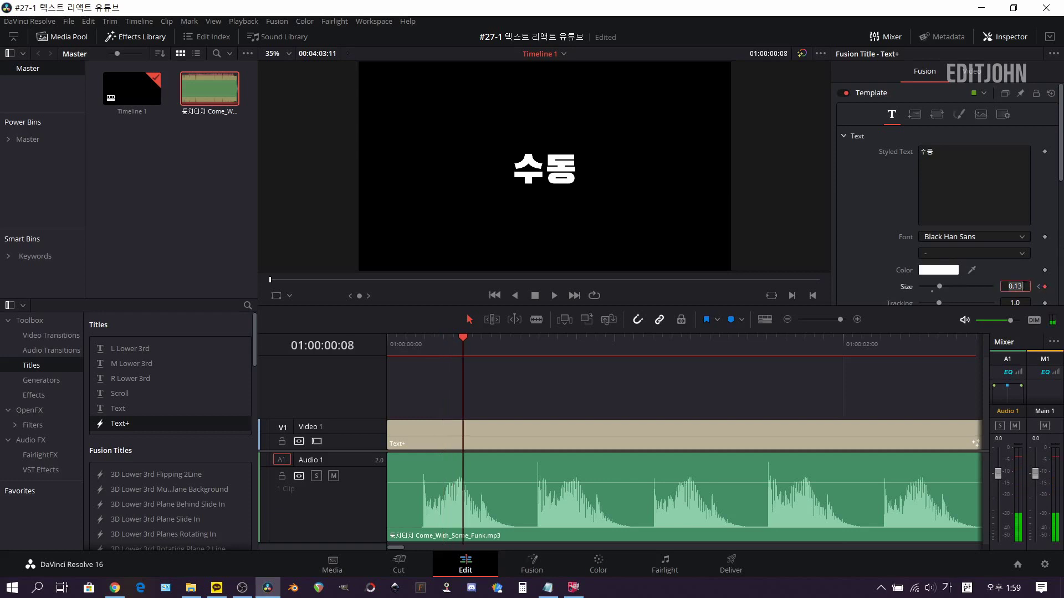
key(Return)
key(Left)
key(Left)
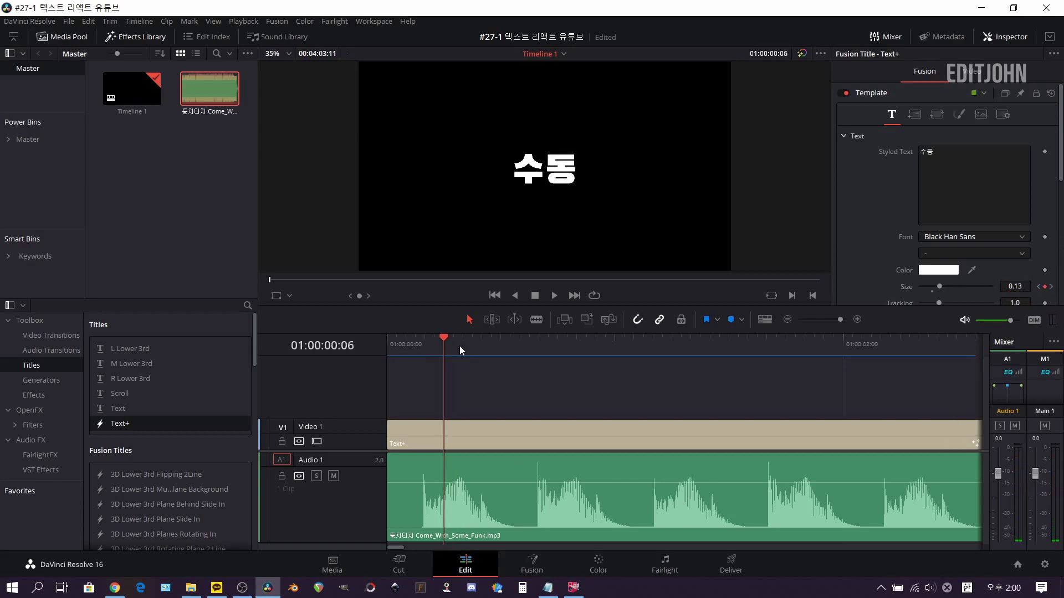
Play the timeline from the start to check the title's size animation on the first beat.
drag(451, 345, 384, 351)
key(space)
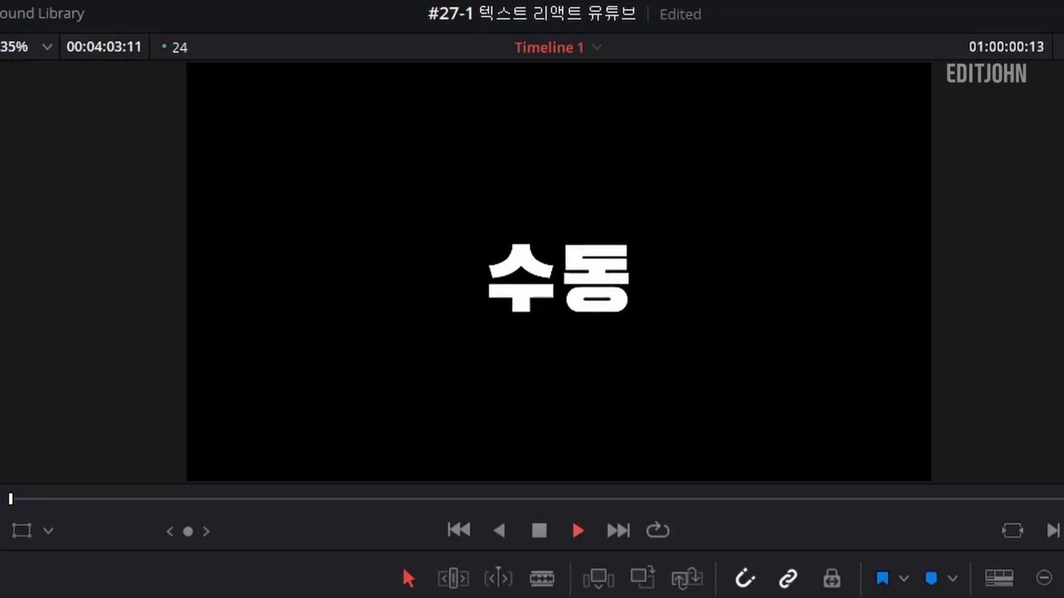
key(space)
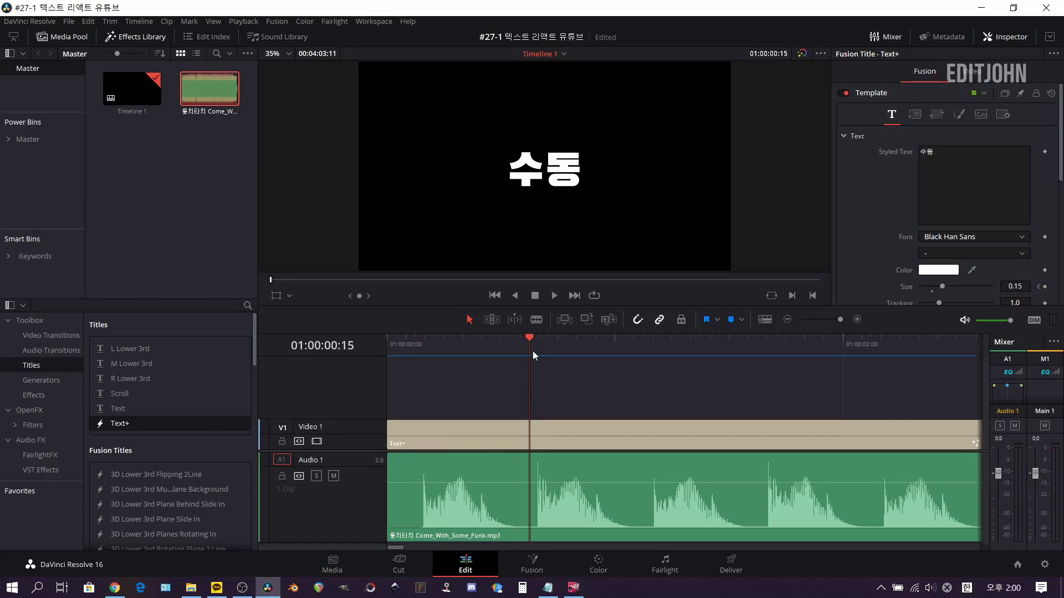
Add a title size keyframe of 0.28 on the second beat, at 01:00:00:16.
key(Left)
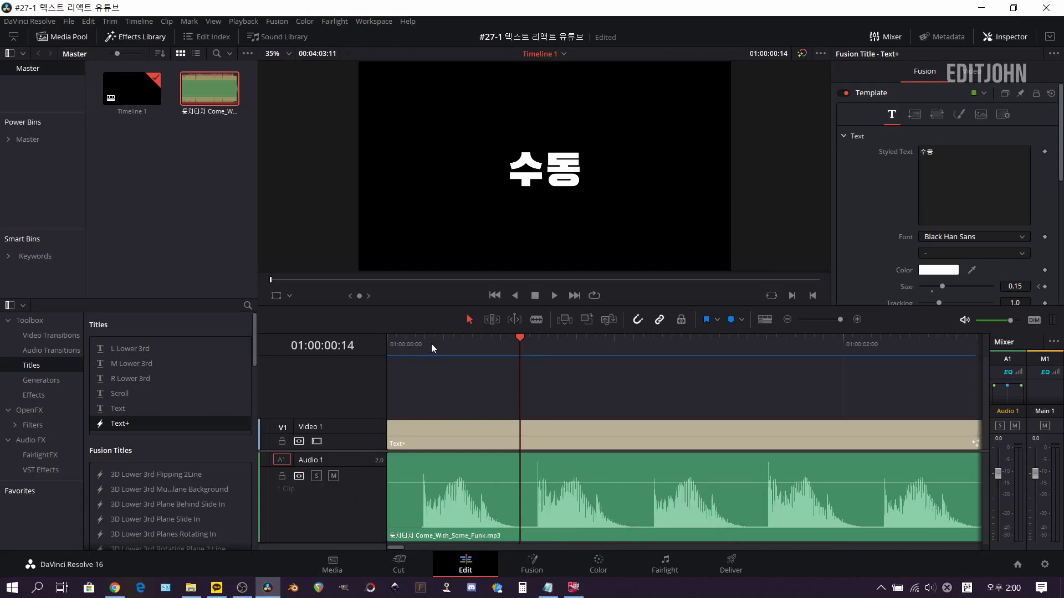
key(Right)
key(Right)
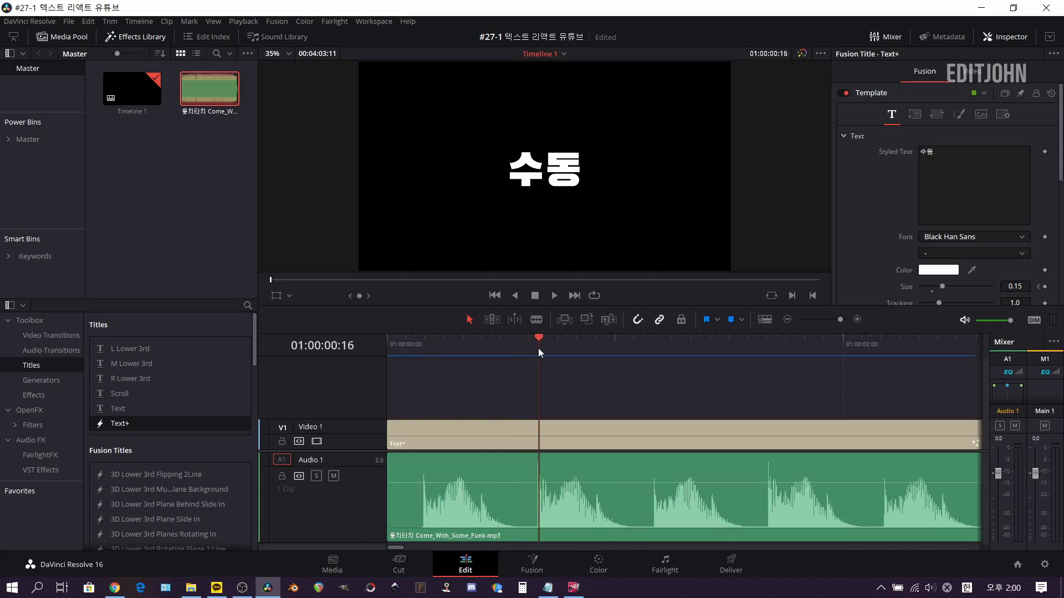
click(1015, 286)
text(0.28)
key(Tab)
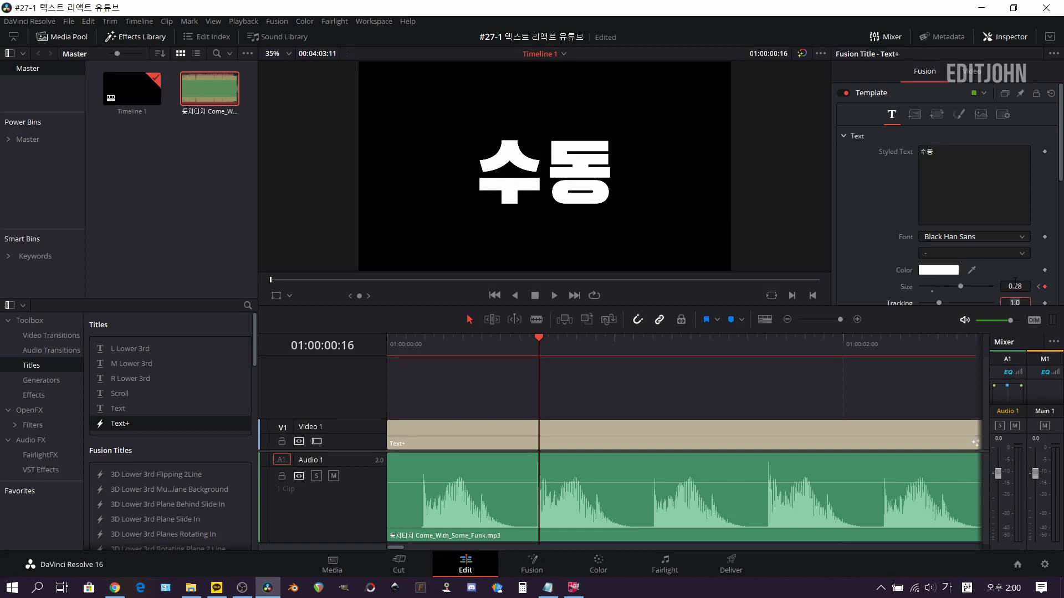
Set the title size keyframe at 01:00:00:14 to 0.15, two frames before the second beat.
click(886, 222)
key(Left)
key(Left)
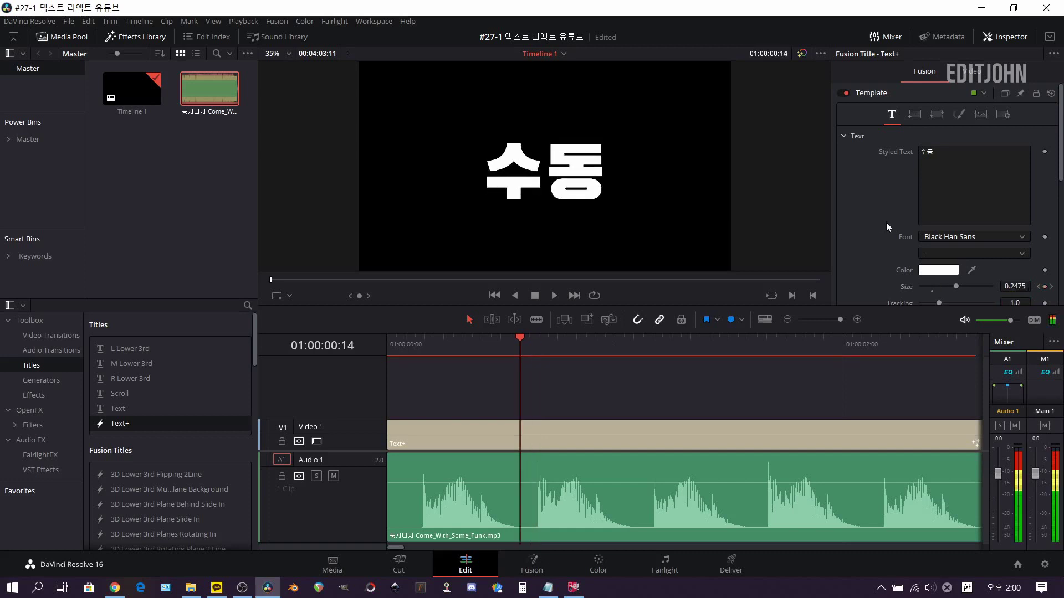
click(1014, 286)
text(0.15)
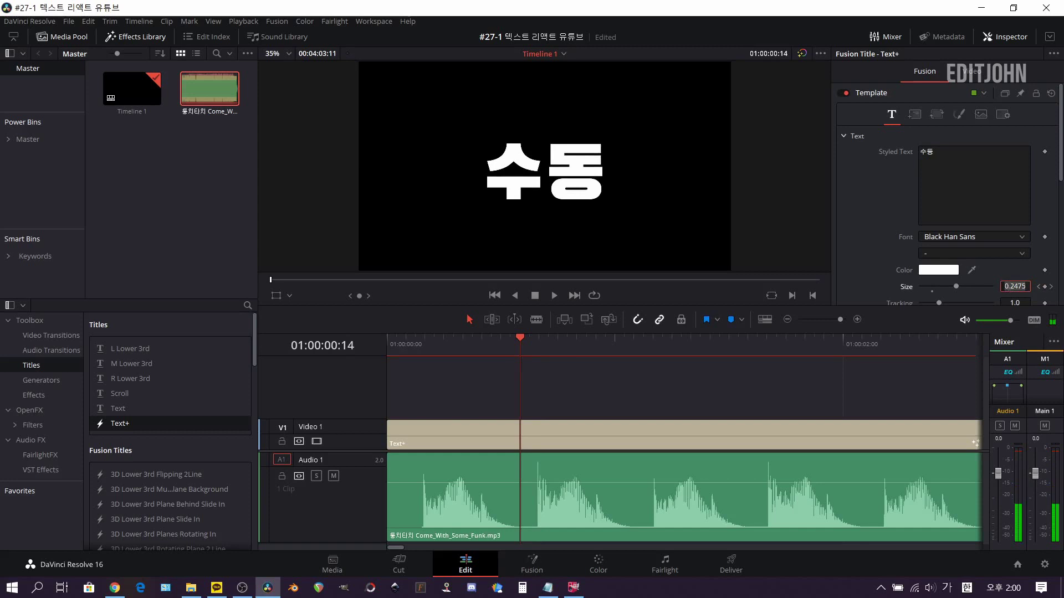
key(Tab)
click(896, 254)
Add a title size keyframe of 0.13 at 01:00:00:18, two frames after the second beat.
key(Right)
key(Right)
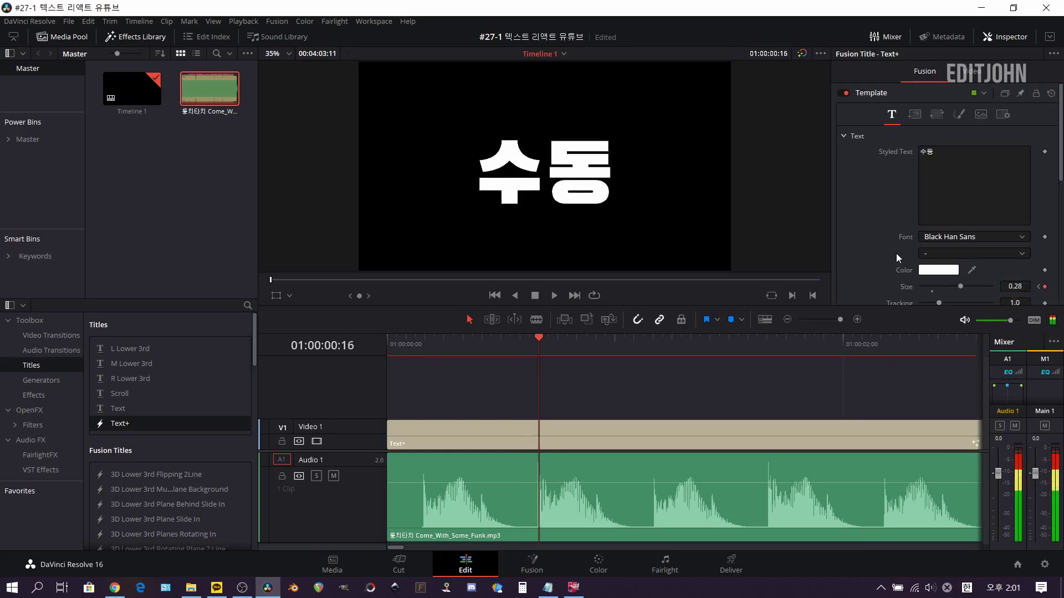
key(Right)
key(Right)
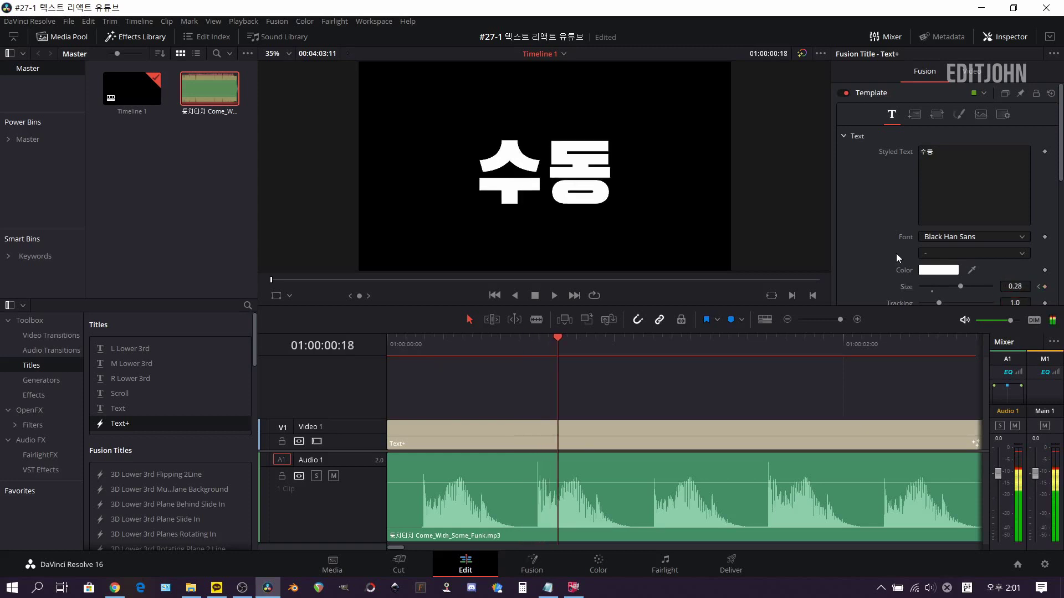
click(1011, 292)
text(0.13)
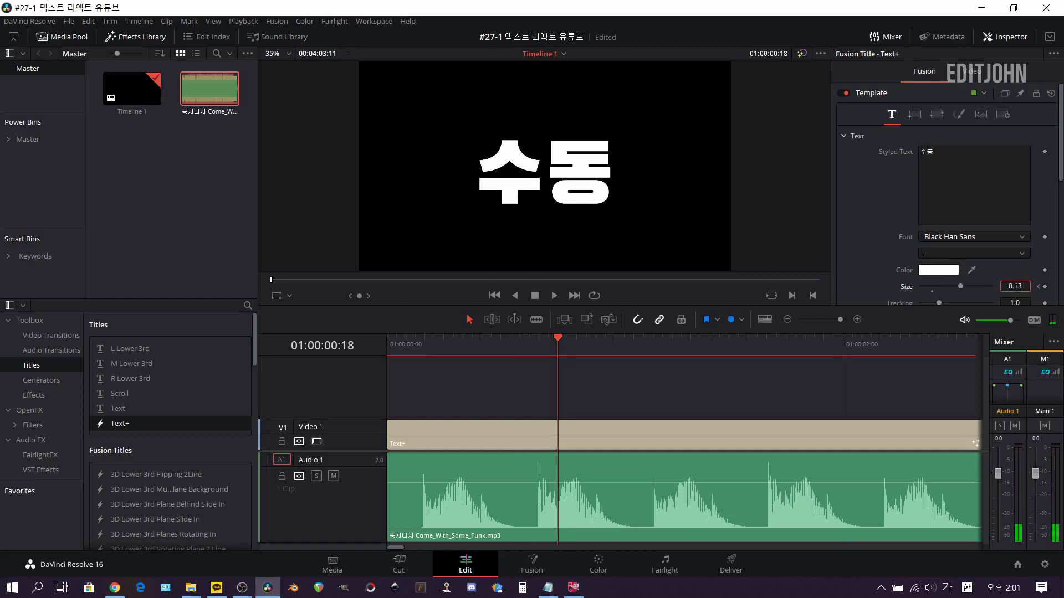
key(Tab)
click(874, 254)
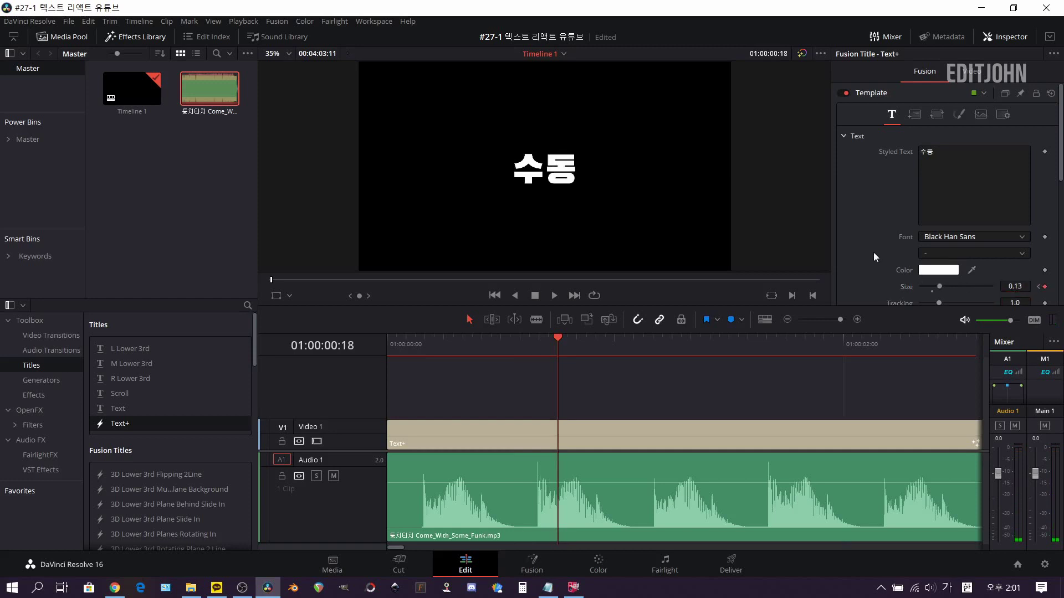
Add a title size keyframe of 0.15 at 01:00:00:20, four frames after the second beat.
key(Right)
key(Right)
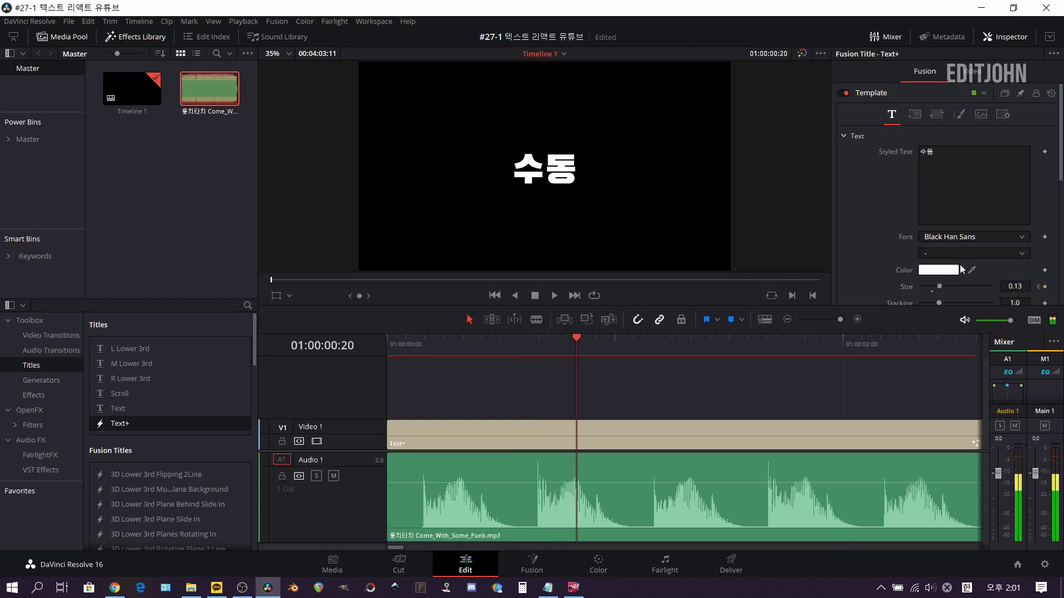
click(1014, 286)
key(BackSpace)
text(5)
key(Return)
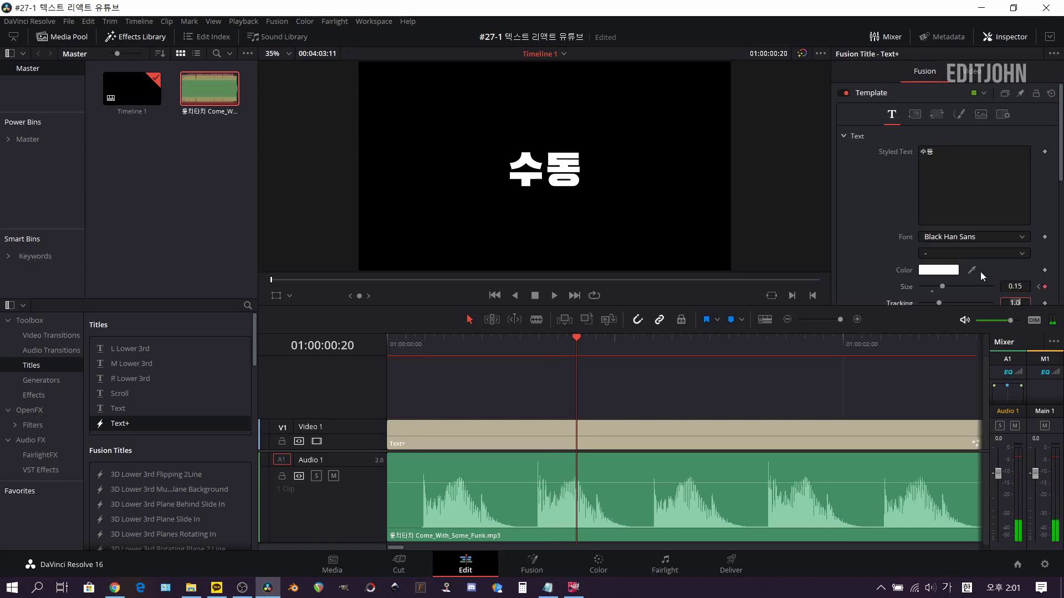
Play the timeline from the start to check the title's size animation on the first two beats.
key(Home)
key(space)
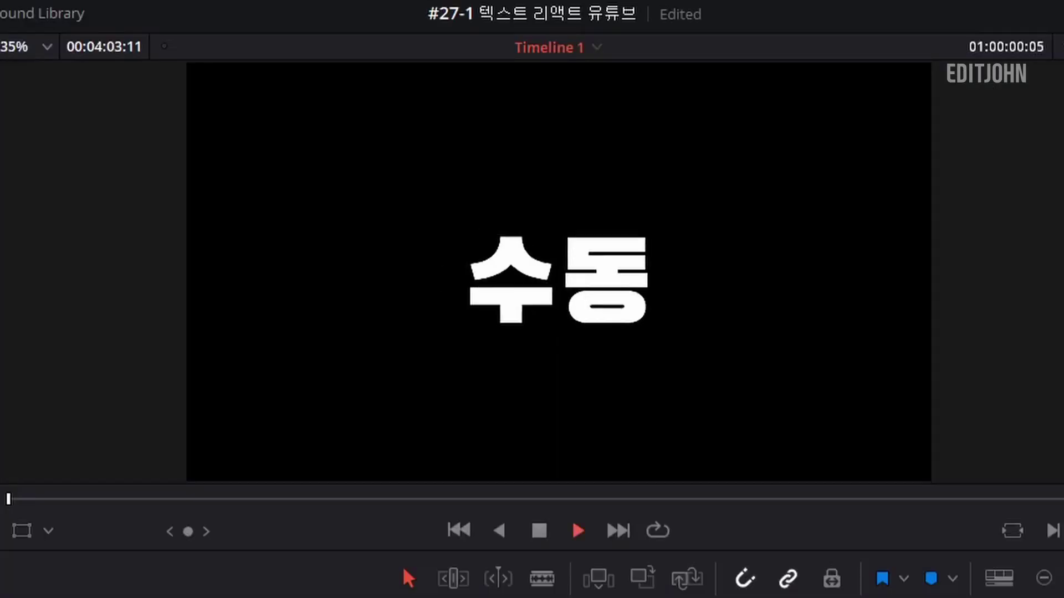
key(space)
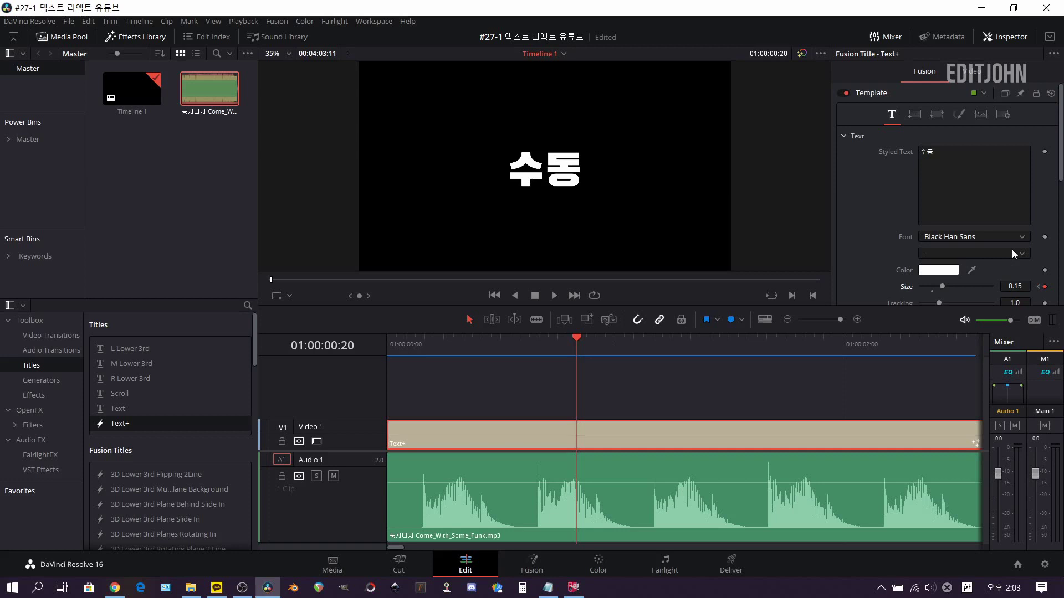
key(space)
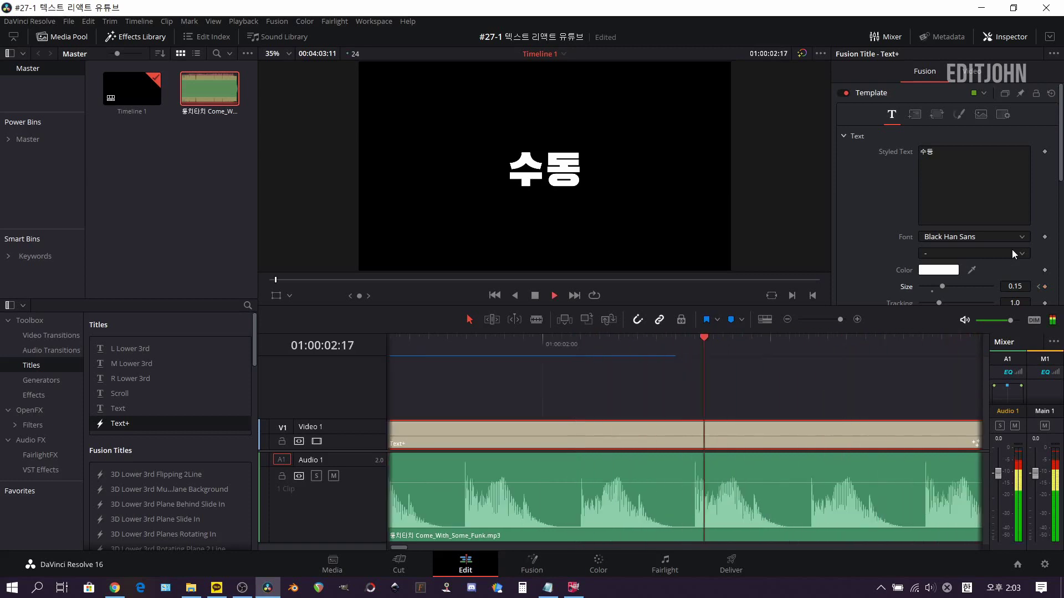
key(space)
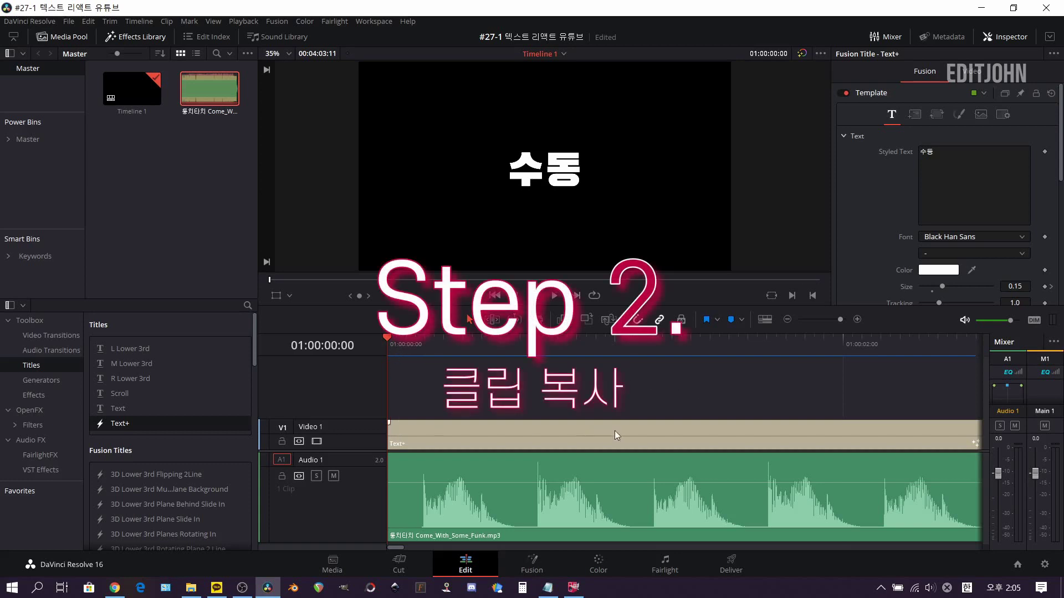
Split the Text+ clip at 01:00:00:20, on the last size keyframe of the second beat.
click(612, 345)
key(Left)
key(Left)
key(Left)
key(Left)
key(Left)
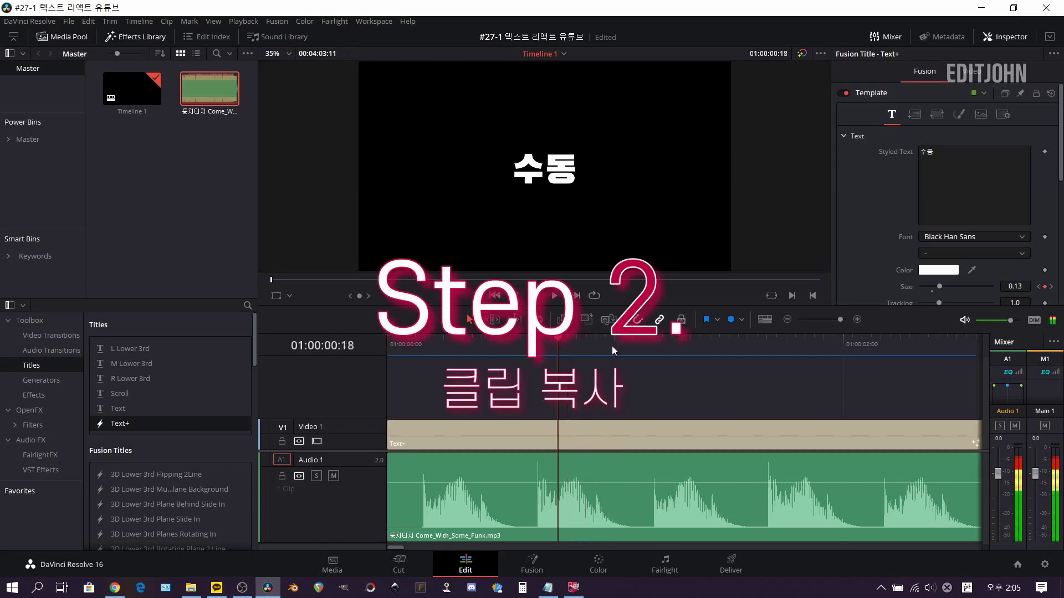
key(Right)
key(Right)
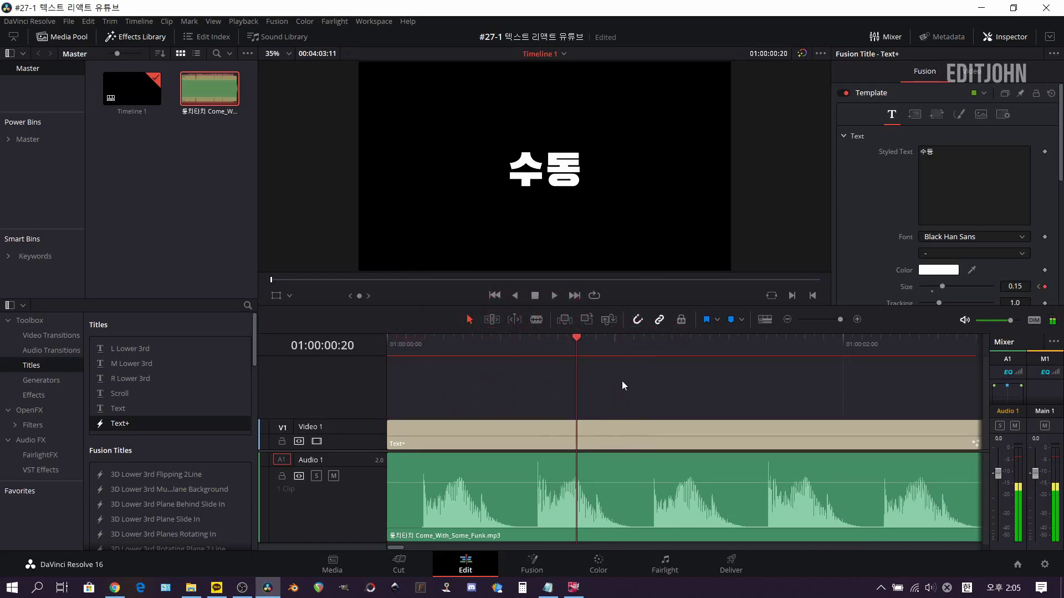
key(b)
click(577, 433)
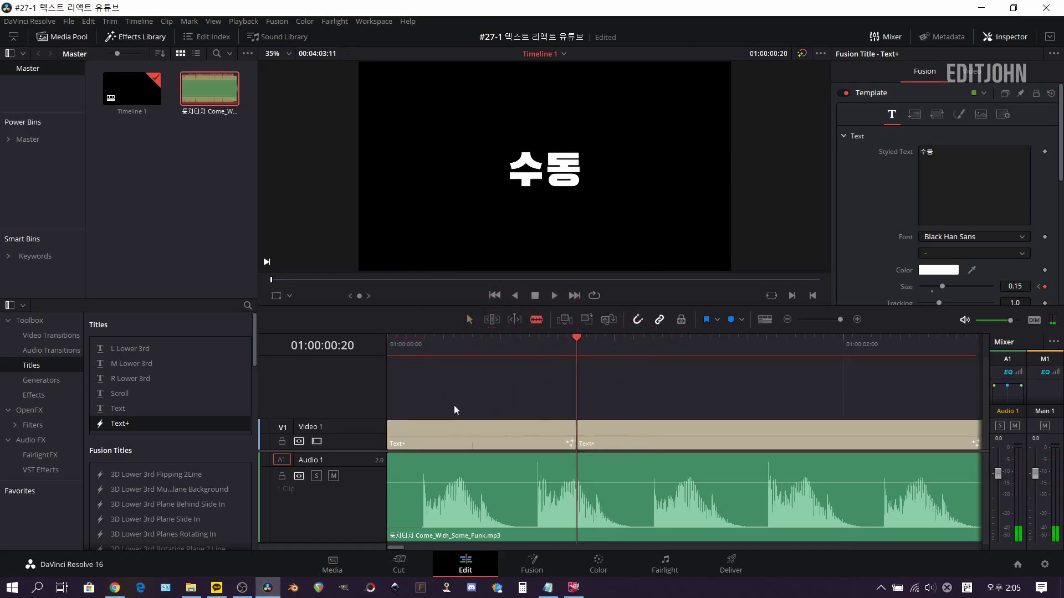
key(a)
Split the Text+ clip at 01:00:00:02 and play back the isolated two-beat section.
click(414, 343)
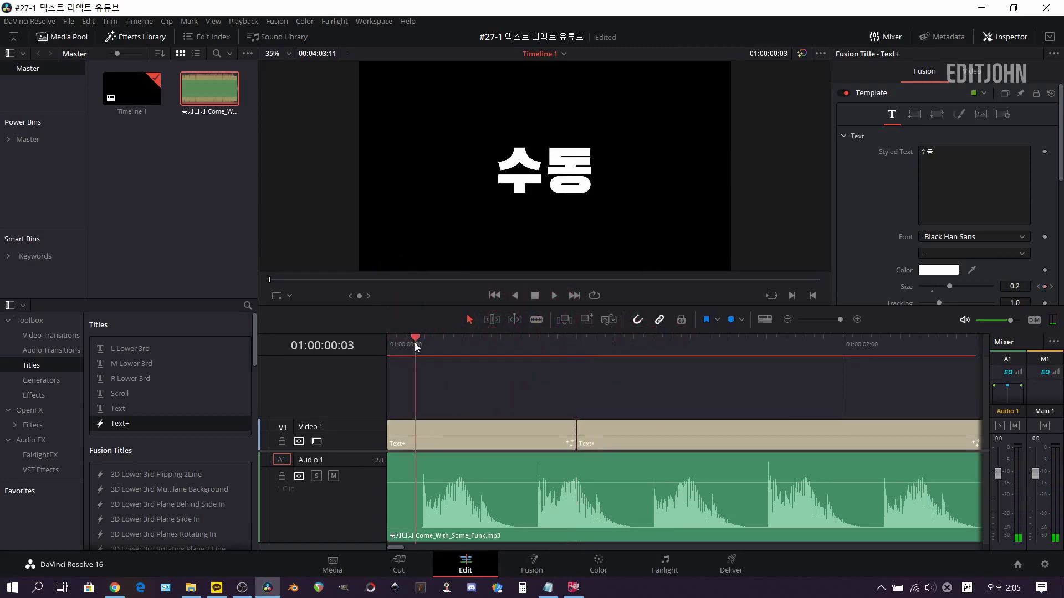
key(Left)
key(ctrl+b)
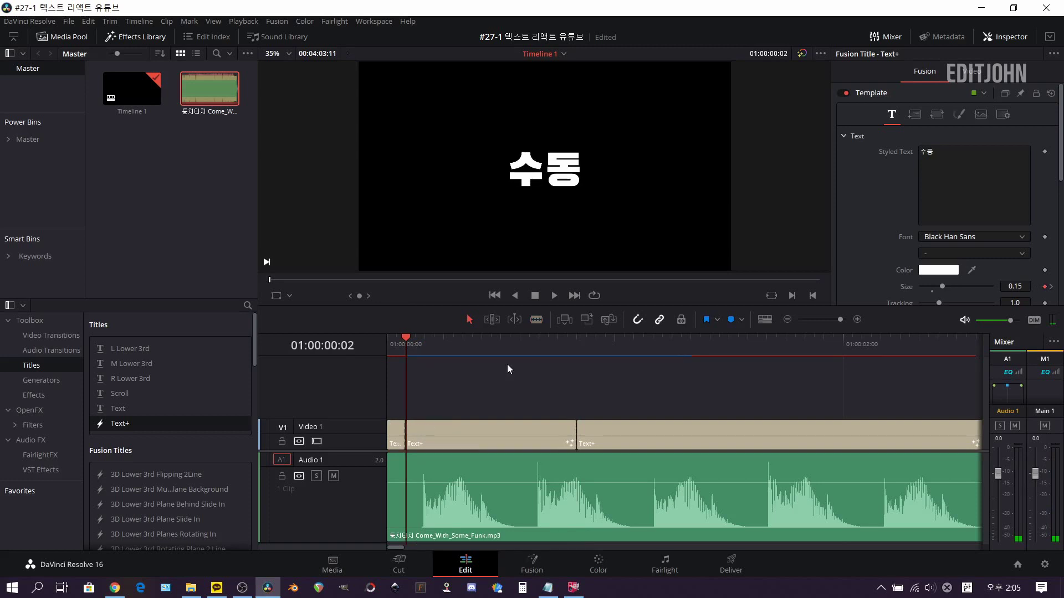
key(space)
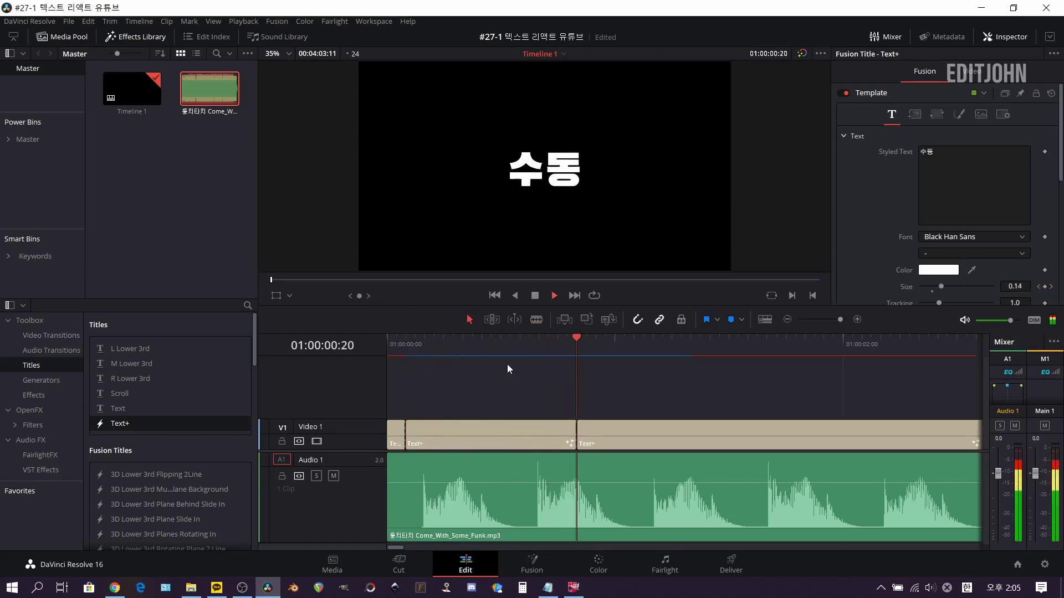
key(space)
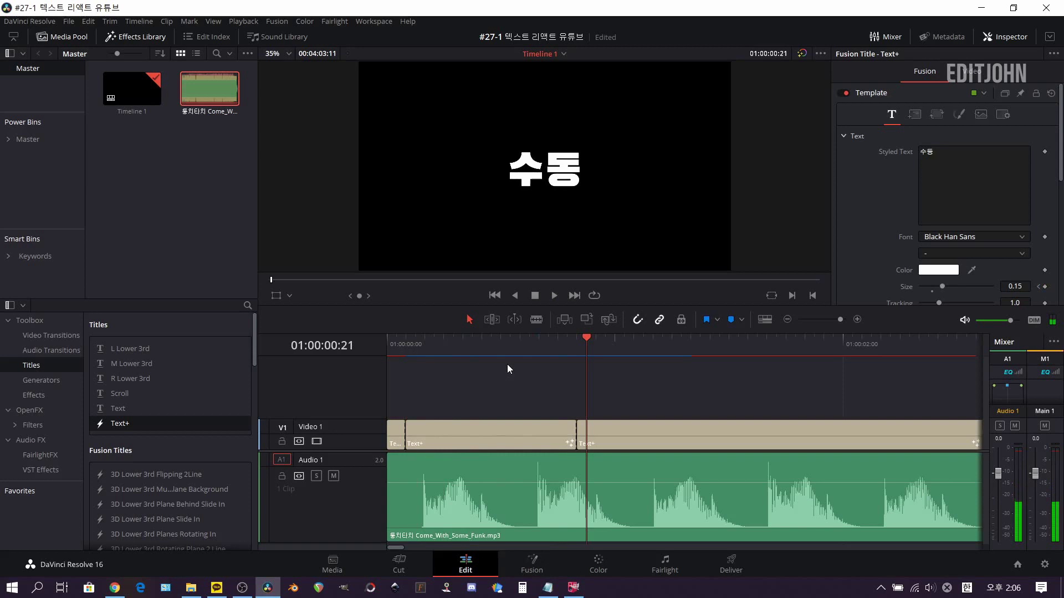
Paste a copy of the two-beat Text+ section at the start of the third beat.
key(Up)
drag(639, 350, 658, 351)
key(ctrl+v)
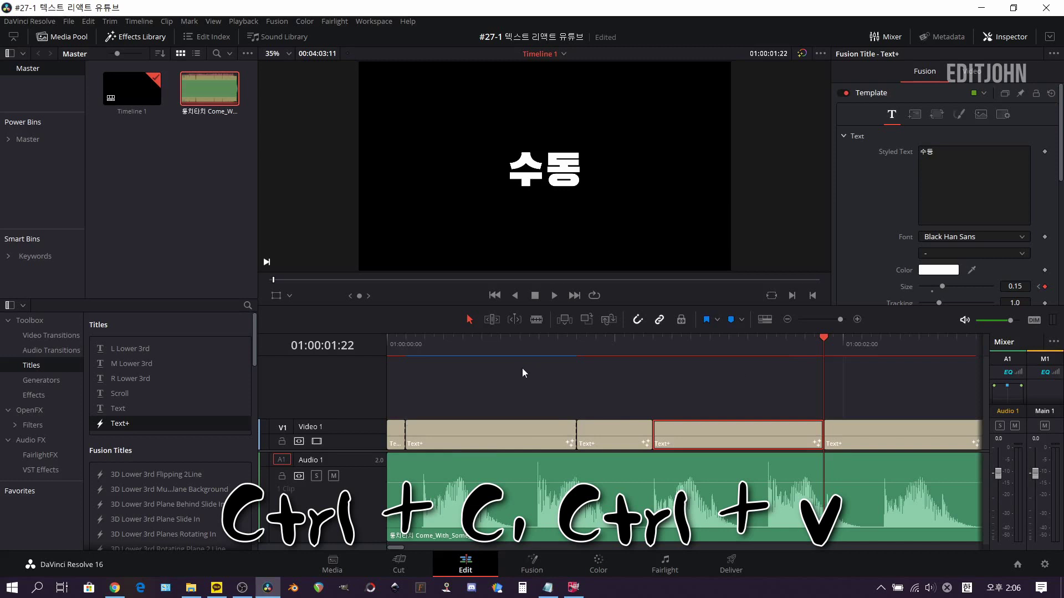
Play the timeline from before the first beat to check the pasted Text+ section against the music.
key(Up)
key(Up)
key(Up)
key(space)
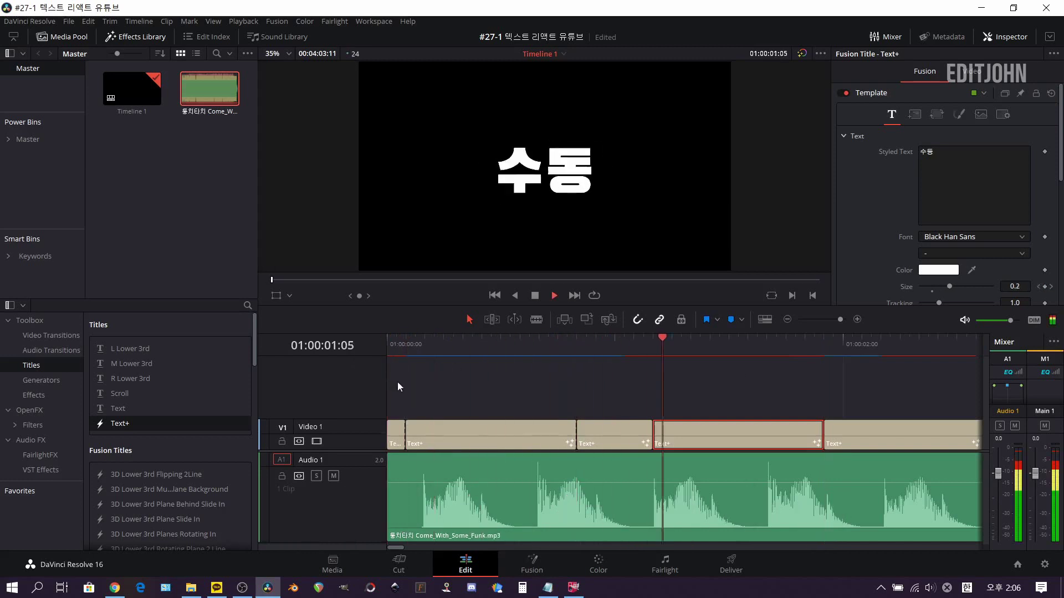
key(space)
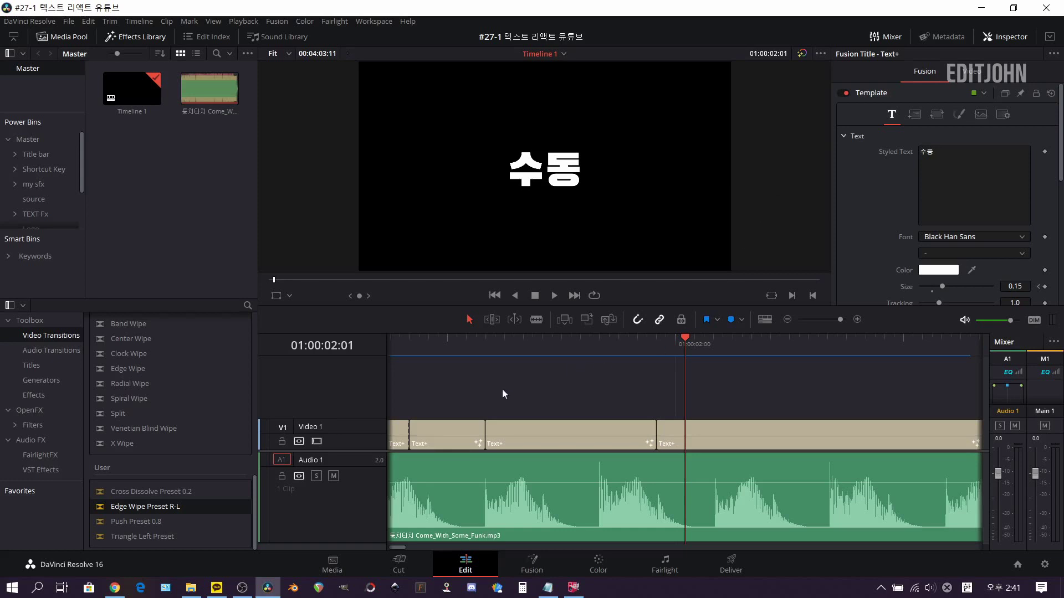
Delete the pasted Text+ section on the third beat and extend the following clip's start back over the gap.
scroll(664, 385, left, 5)
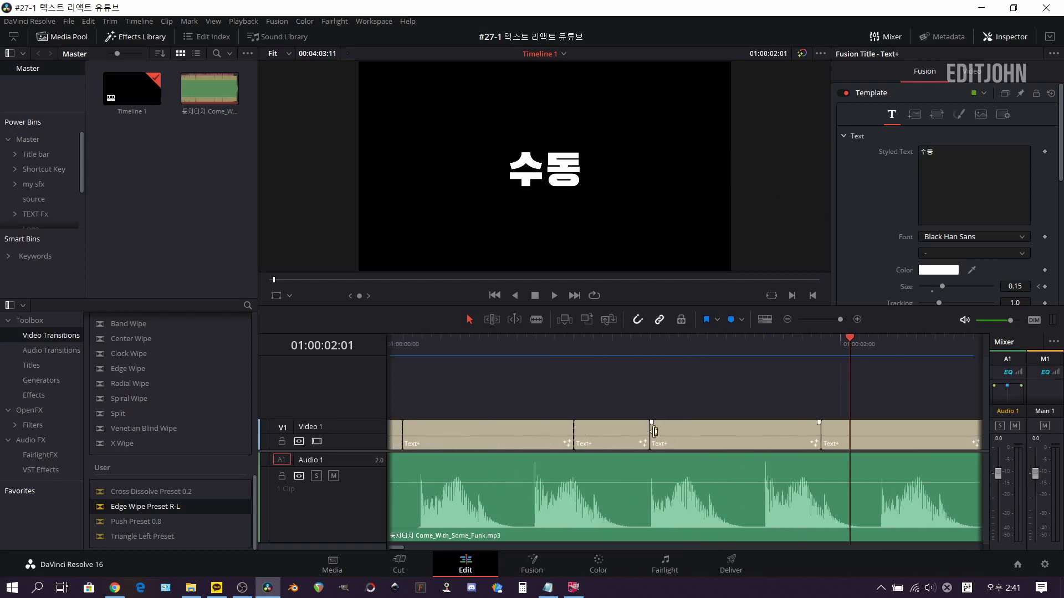
click(673, 432)
key(Delete)
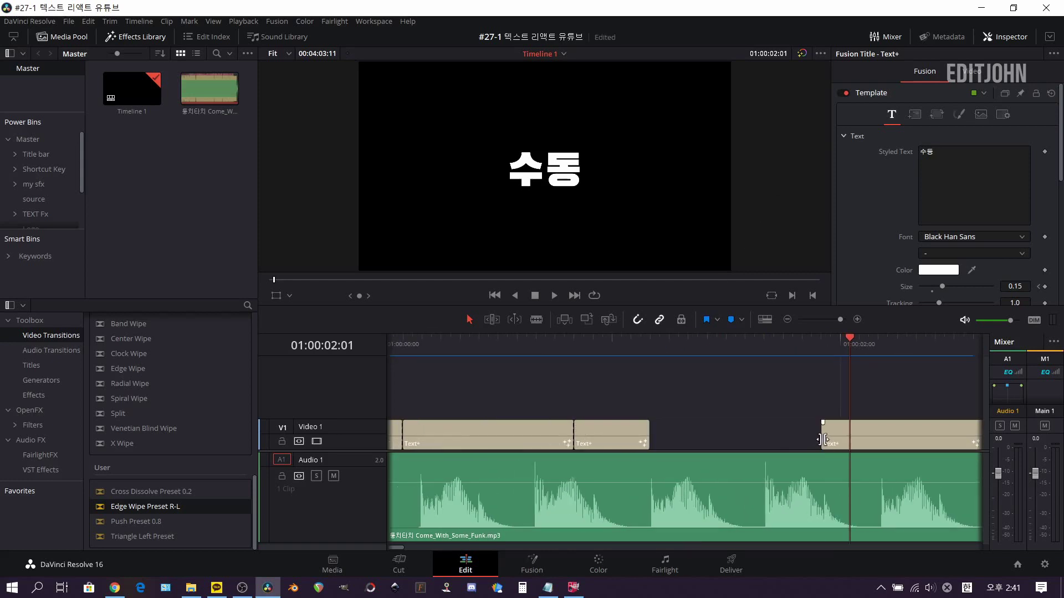
drag(823, 439, 652, 432)
Remove all the through edits so the Text+ title is one continuous clip again.
right_click(650, 435)
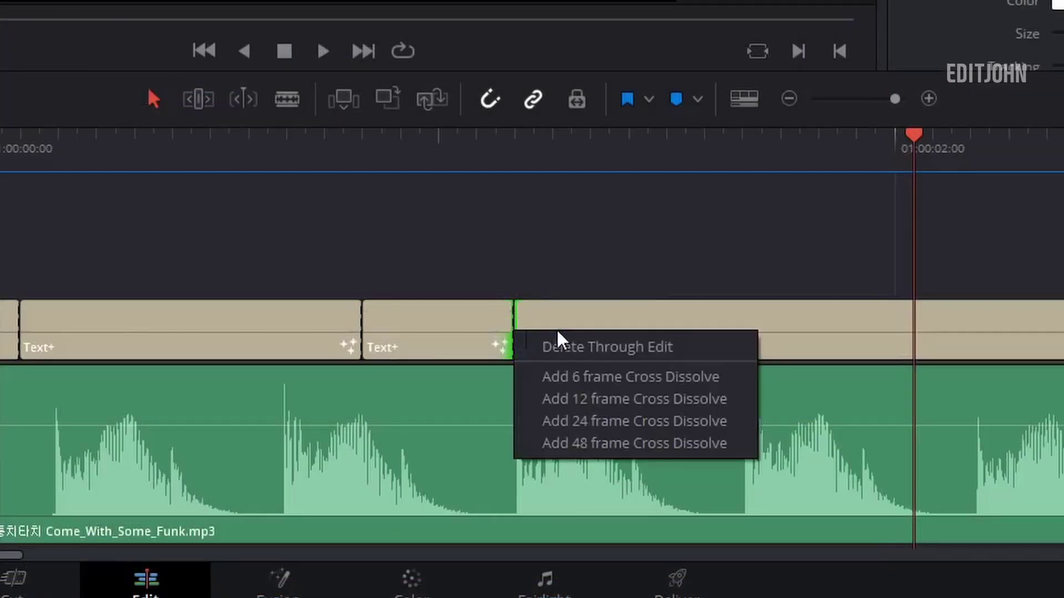
click(565, 343)
click(366, 324)
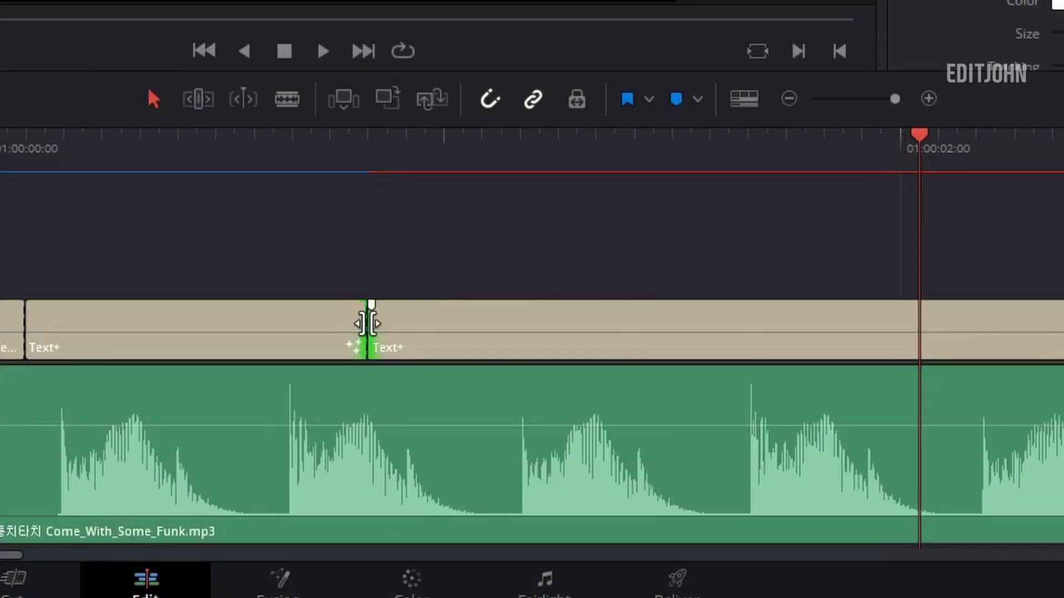
key(Delete)
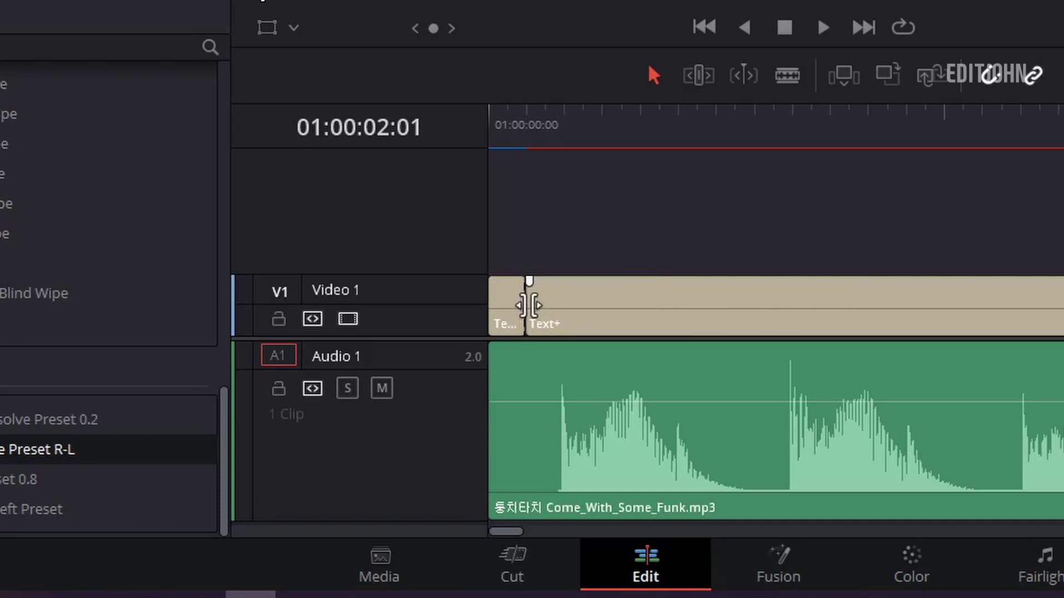
click(529, 305)
key(Delete)
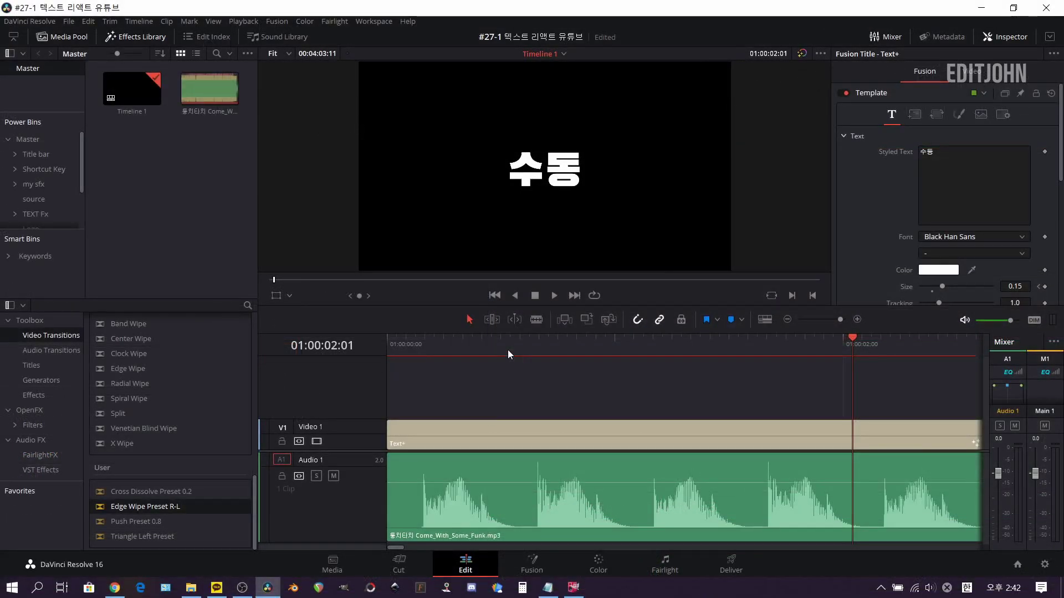
Play the rejoined Text+ clip from the start to check its size animation on the first two beats.
click(507, 347)
key(Home)
key(space)
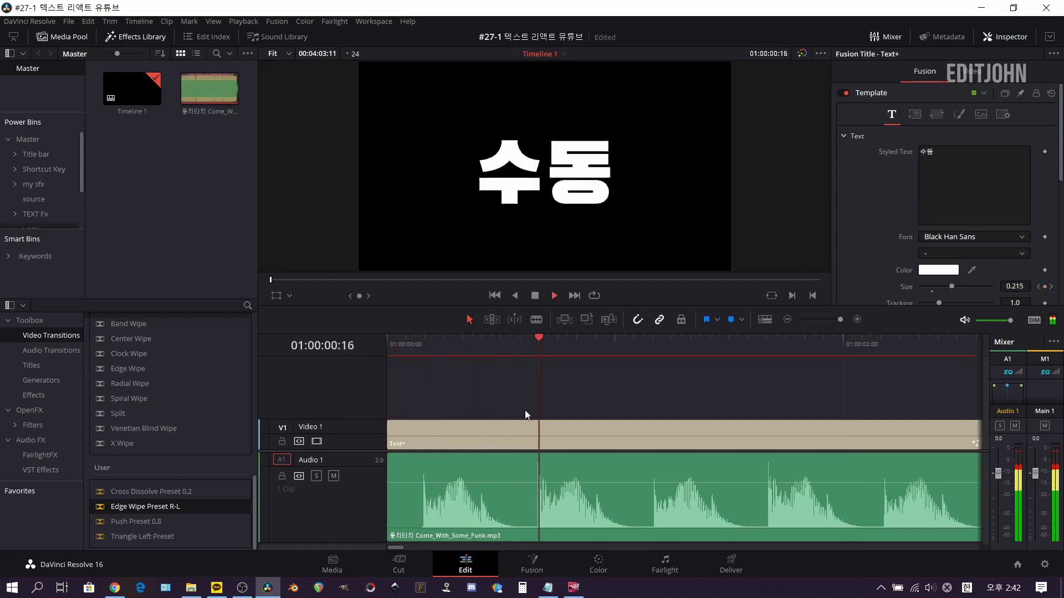
key(space)
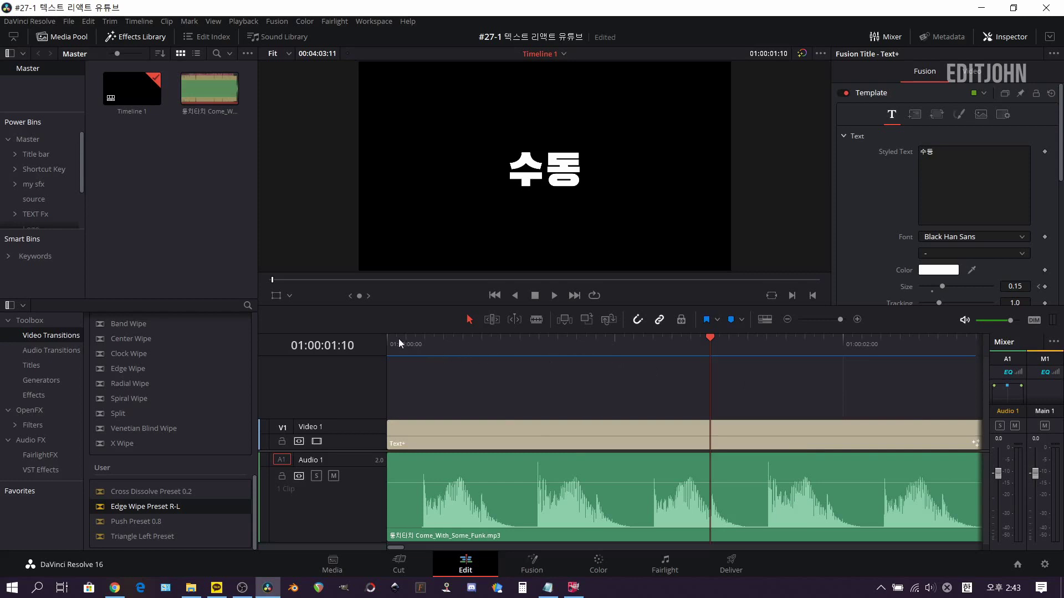
Step through the timeline frame by frame to examine the timecodes of the first four beats.
click(417, 341)
key(Right)
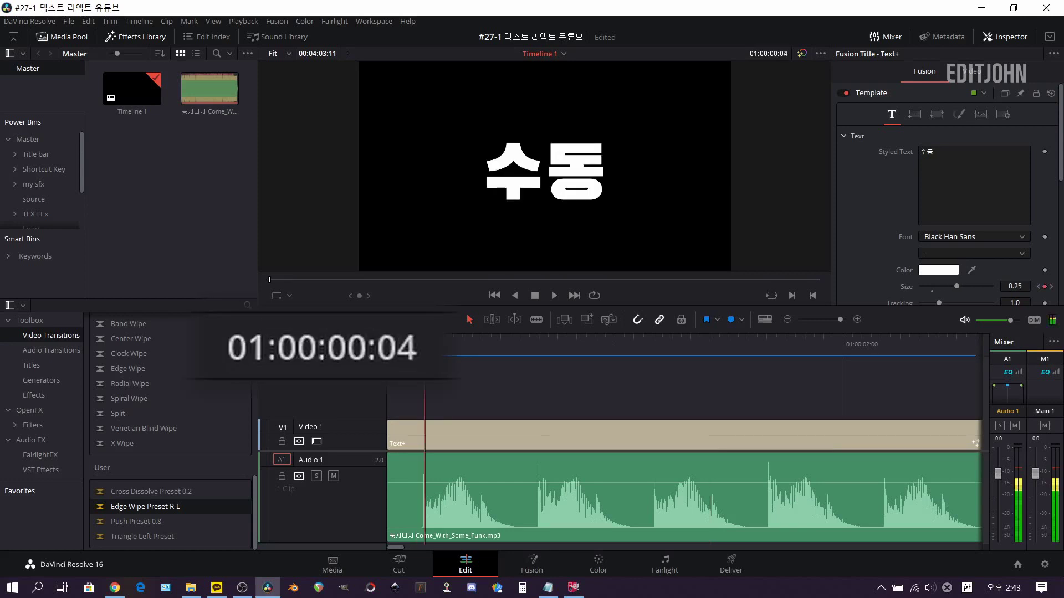
key(space)
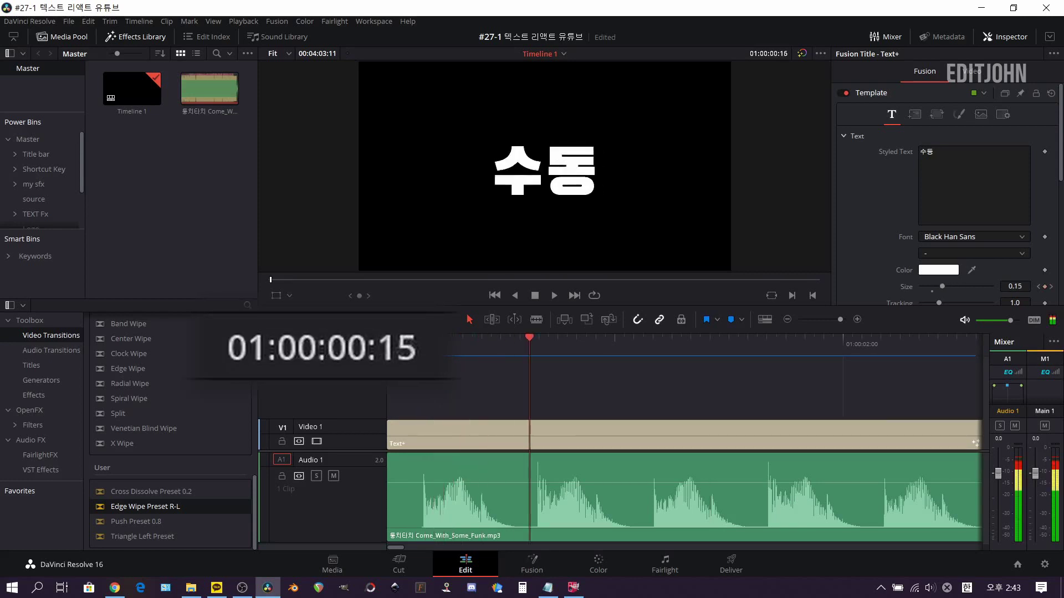
key(space)
key(Left)
key(Left)
key(Right)
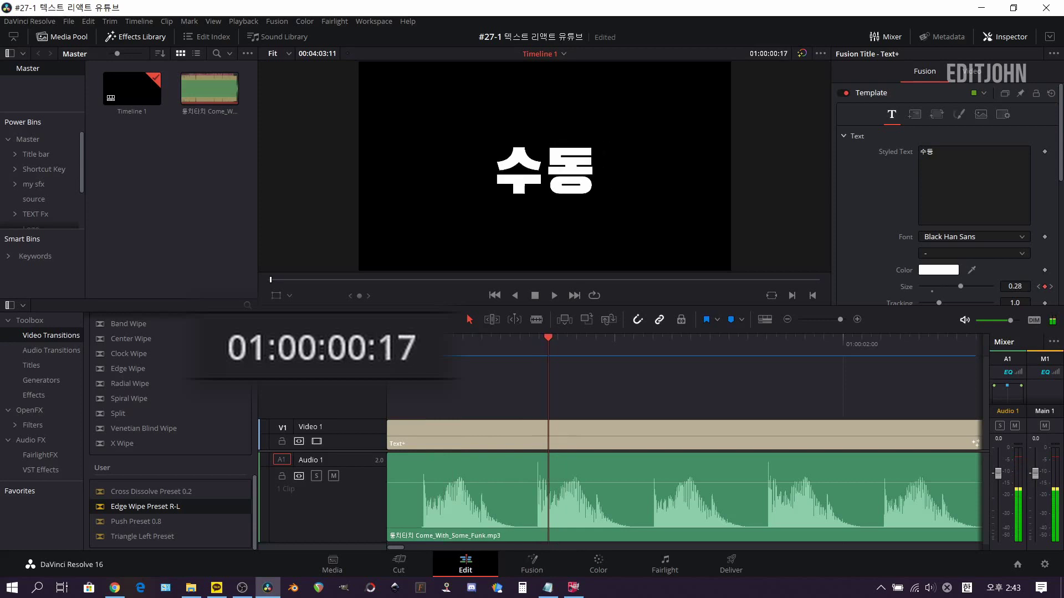
key(Right)
key(Right)
key(Right)
key(Right)
key(Right)
key(Right)
key(Right)
key(Right)
key(Right)
key(Right)
key(Right)
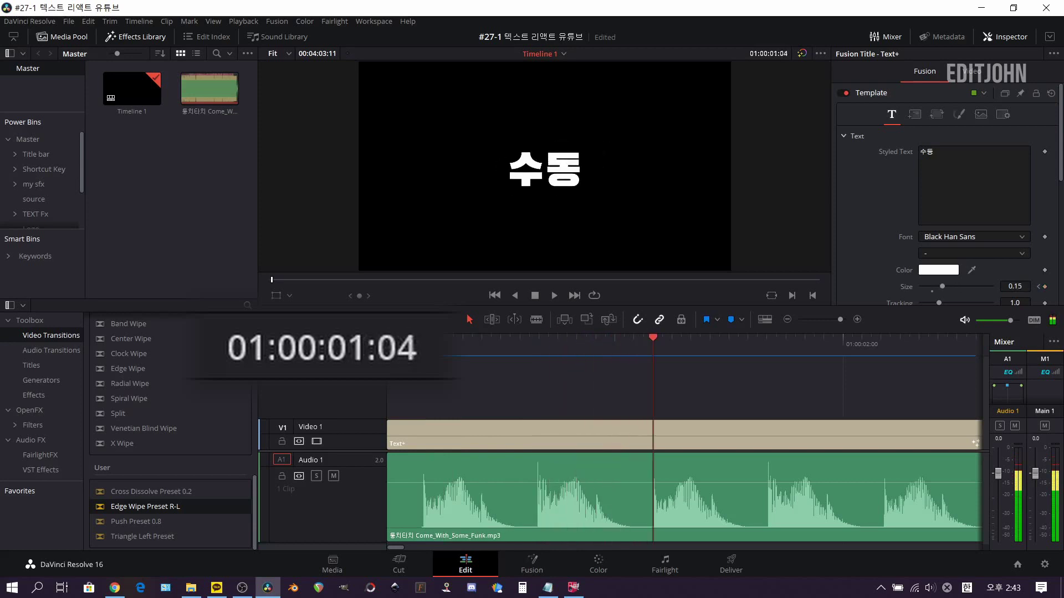
key(Right)
key(Right)
key(Right)
key(Right)
key(Right)
key(Right)
key(Right)
key(Right)
key(Right)
key(Right)
key(Right)
key(Right)
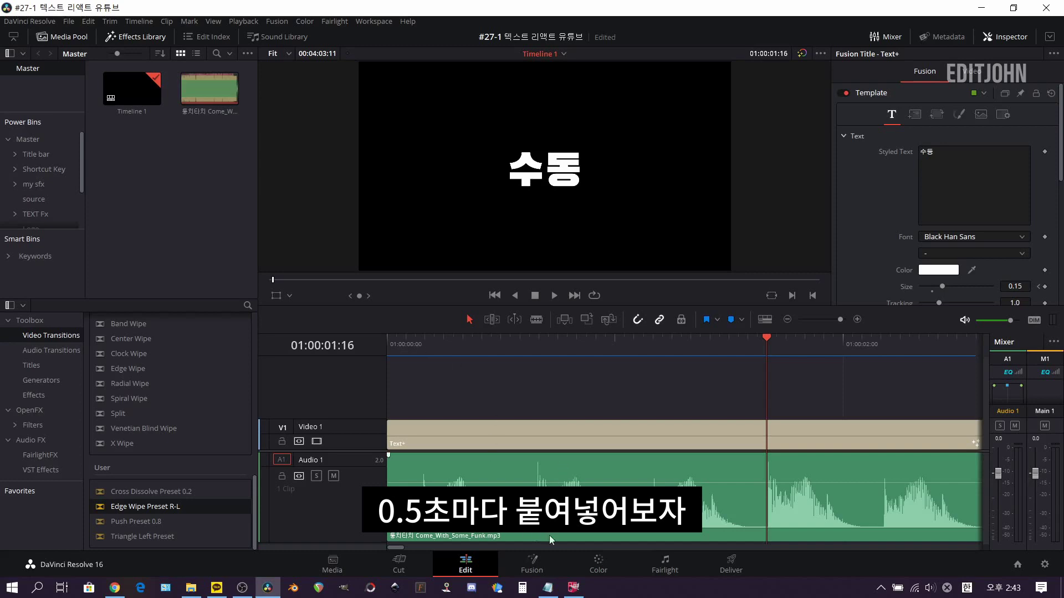
Open the title in the Fusion page, show the Keyframes editor instead of the Spline editor, and select the Template's Size track.
click(535, 569)
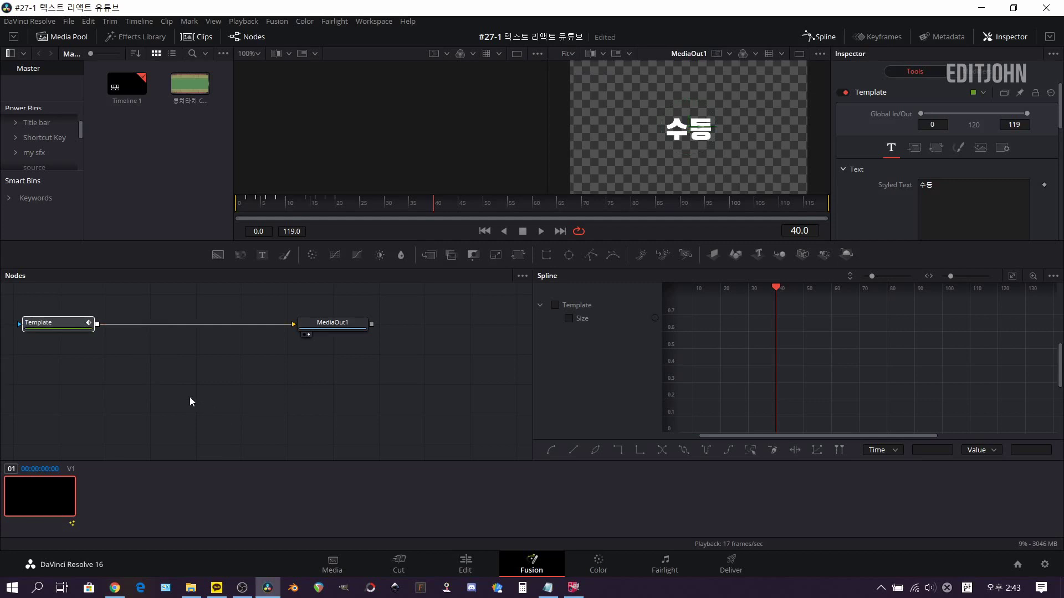
drag(189, 396, 39, 319)
click(888, 35)
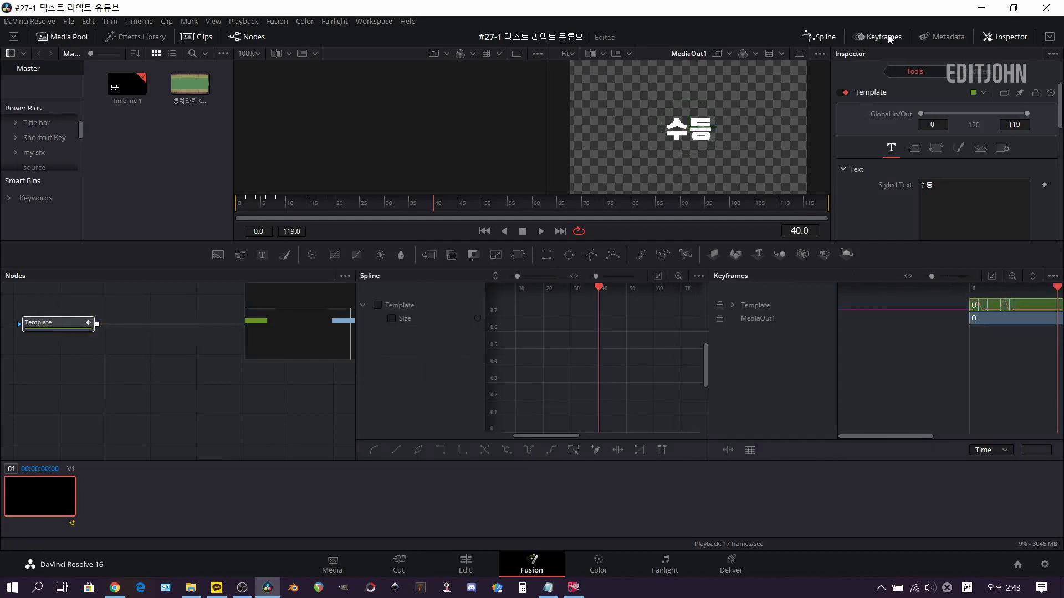
click(822, 38)
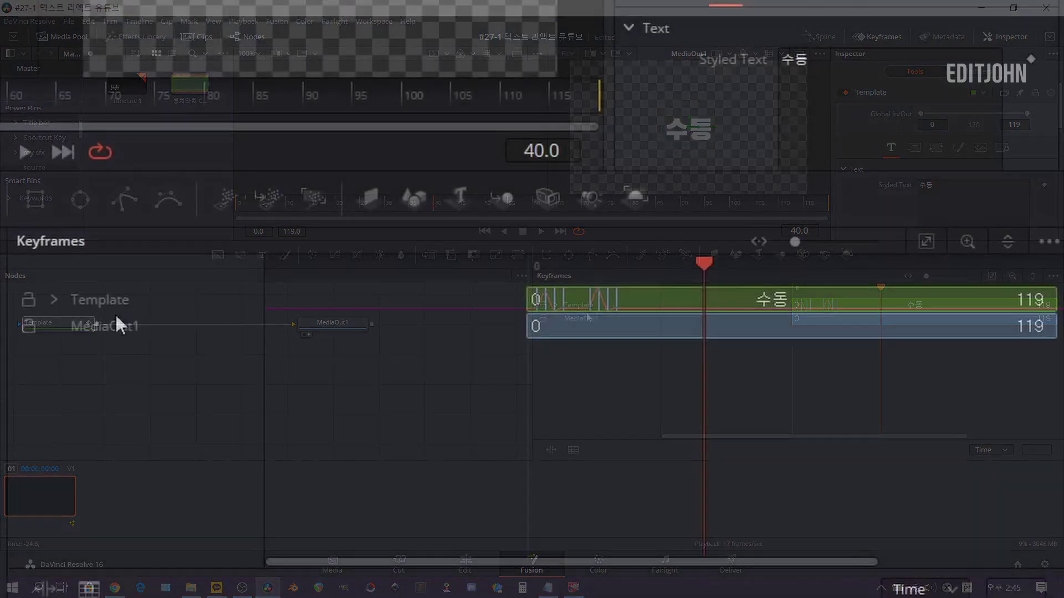
click(54, 300)
click(107, 333)
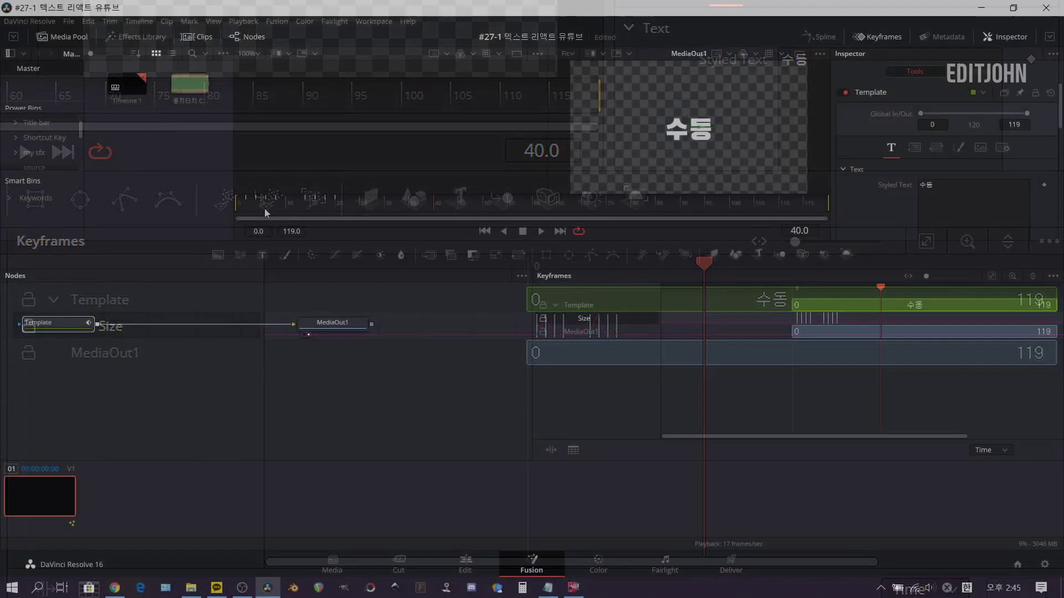
Move the playhead through the title's Size keyframes to examine their frame positions on the first and second beats.
key(Left)
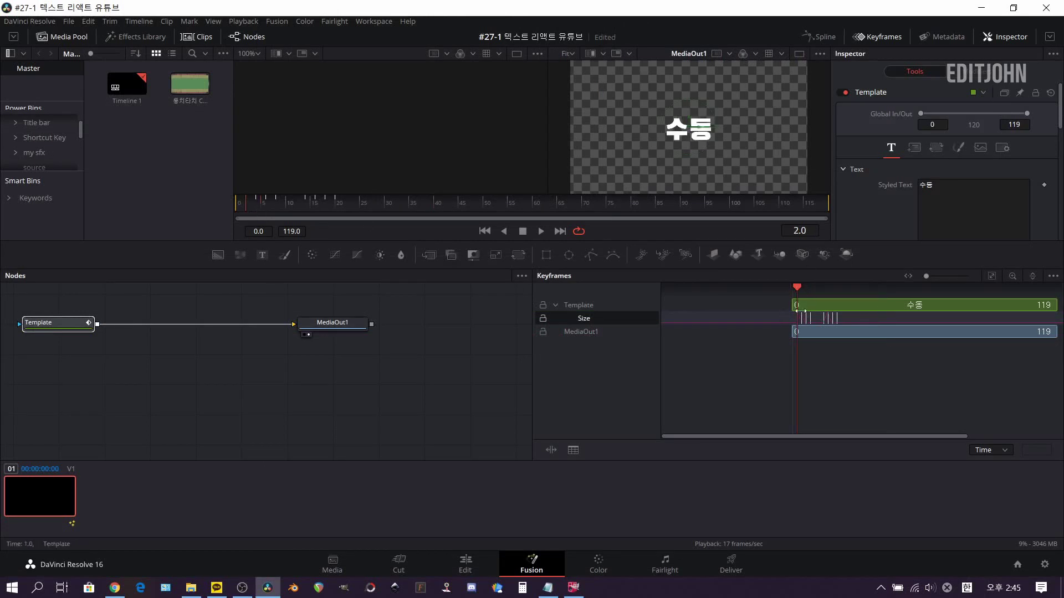
click(257, 199)
drag(265, 204, 277, 205)
click(306, 207)
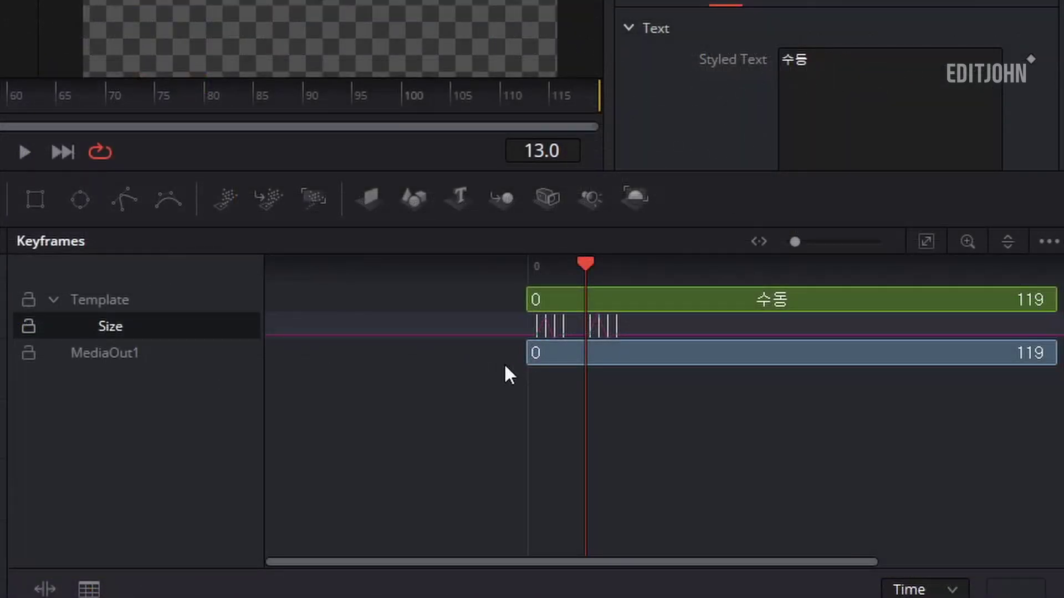
Enlarge the Keyframes editor around the first beats and select the first beat's four Size keyframes at frames 2 to 8.
click(926, 241)
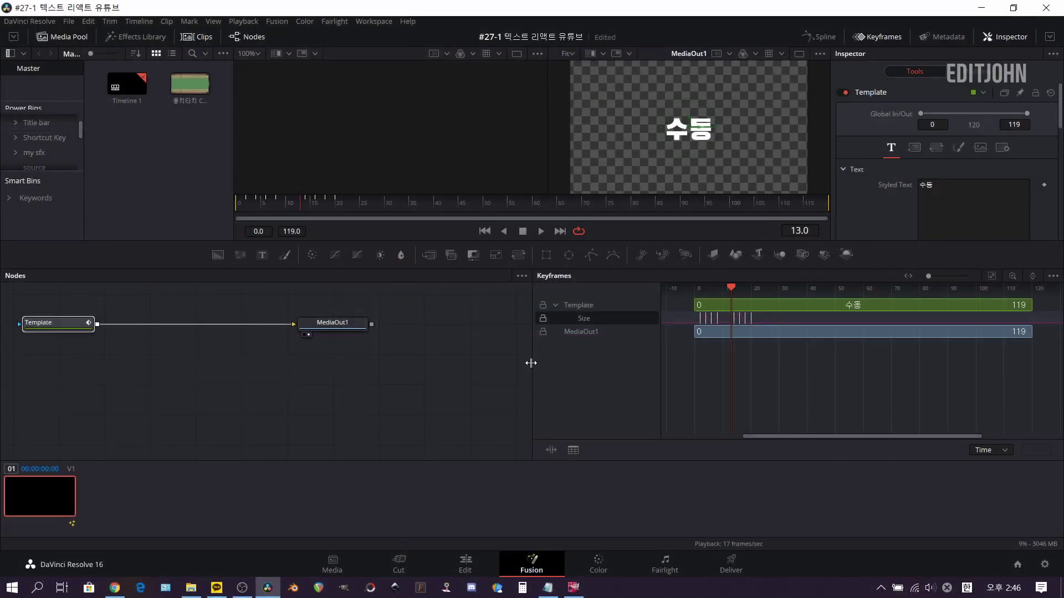
drag(529, 364, 363, 361)
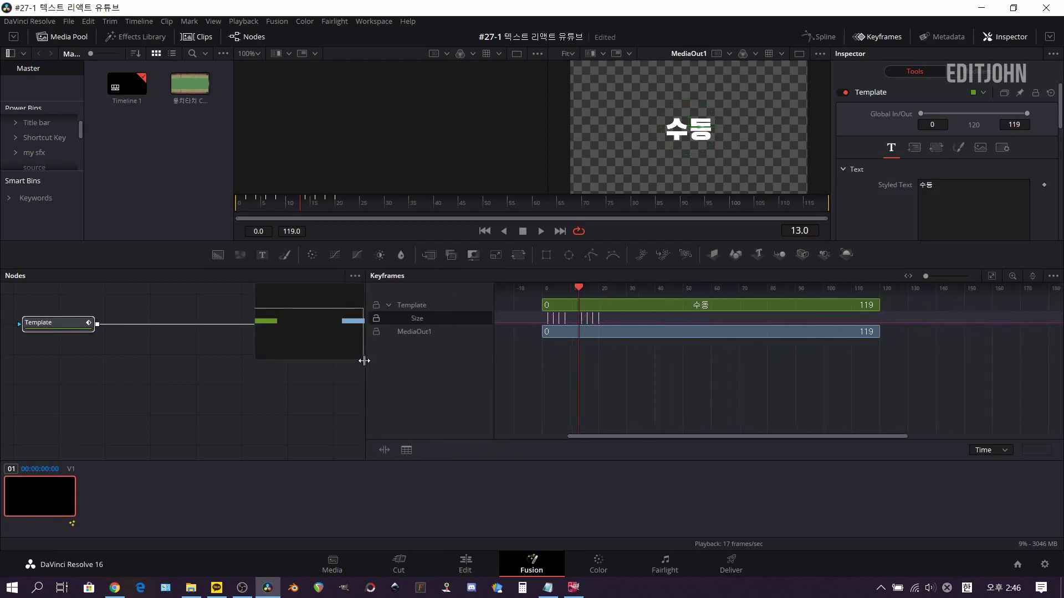
ctrl+scroll(593, 344, up, 3)
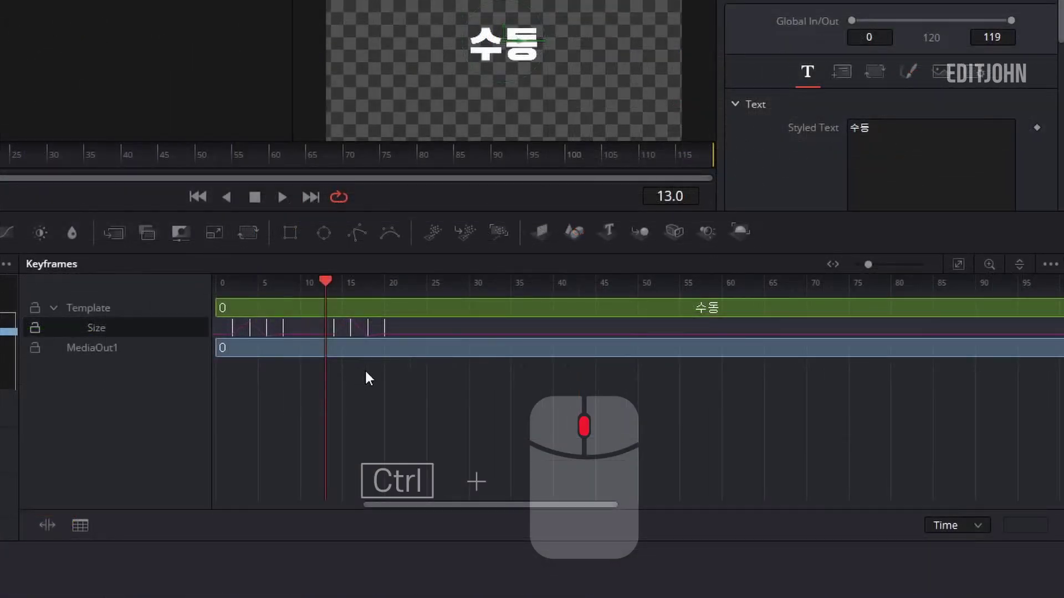
ctrl+scroll(364, 368, up, 3)
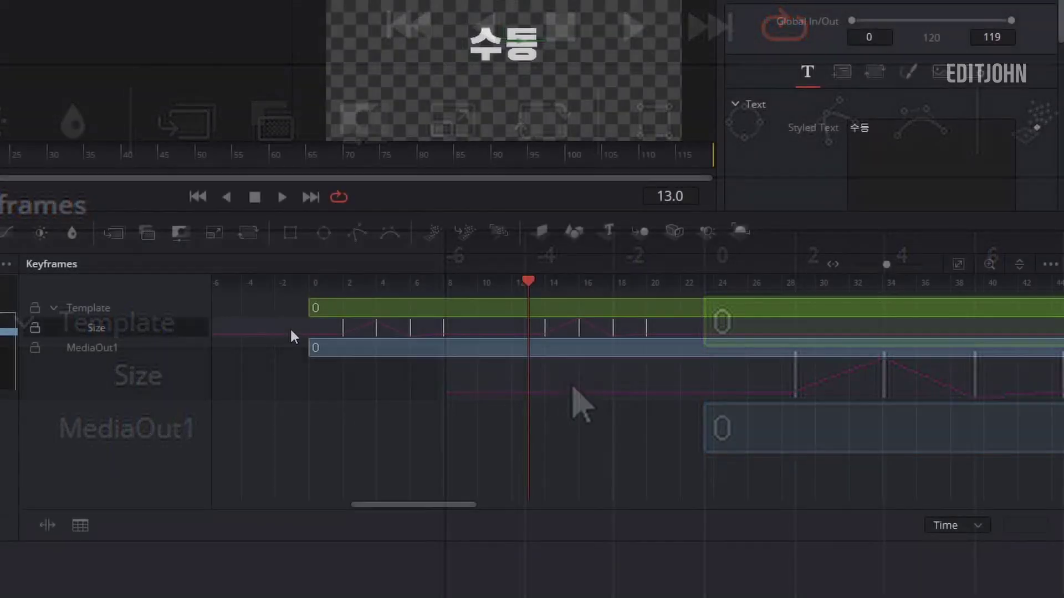
drag(291, 332, 365, 327)
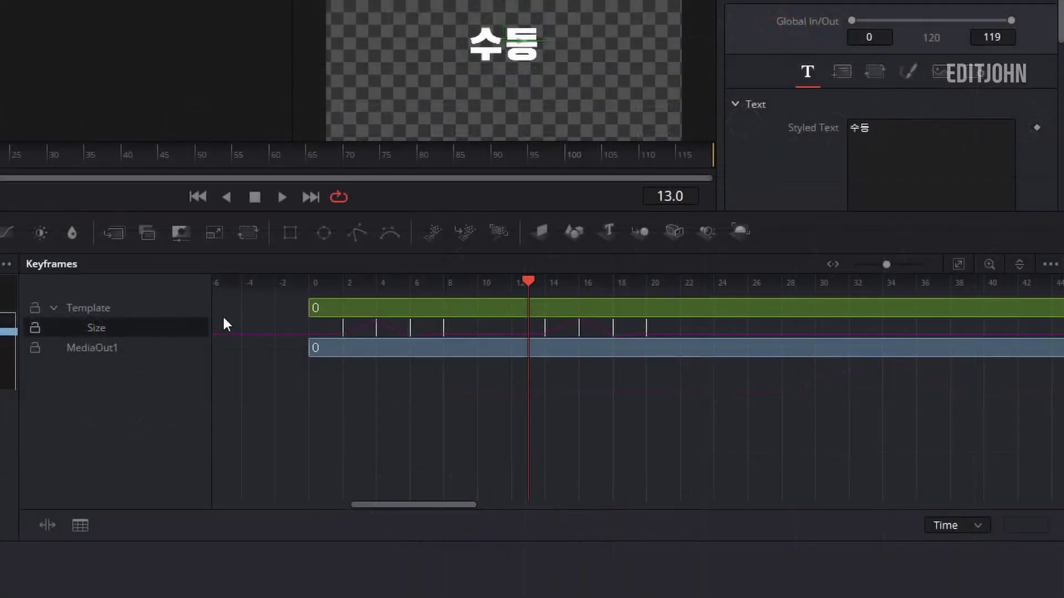
click(342, 338)
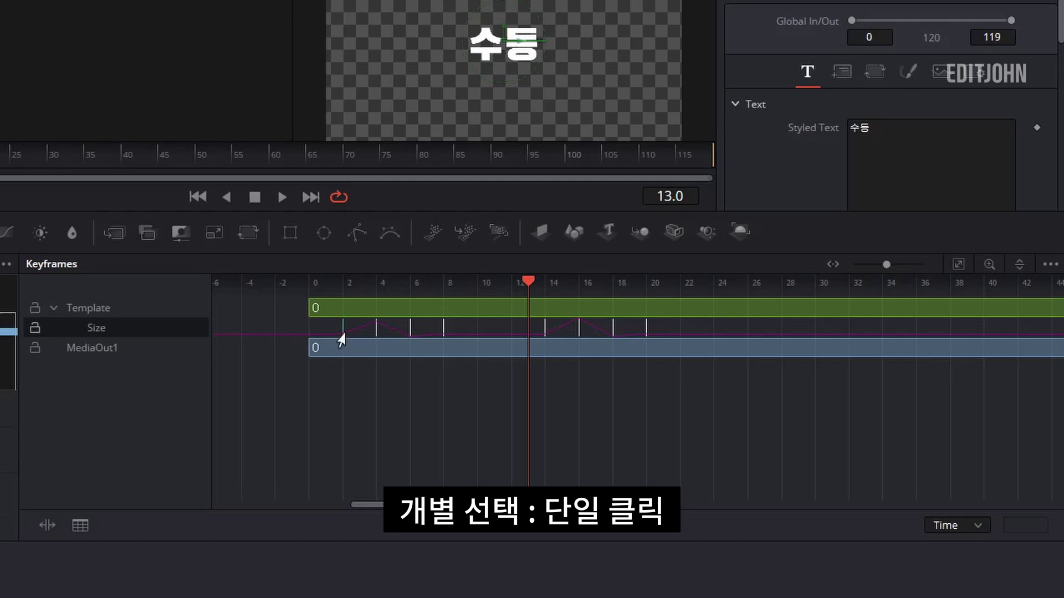
click(375, 332)
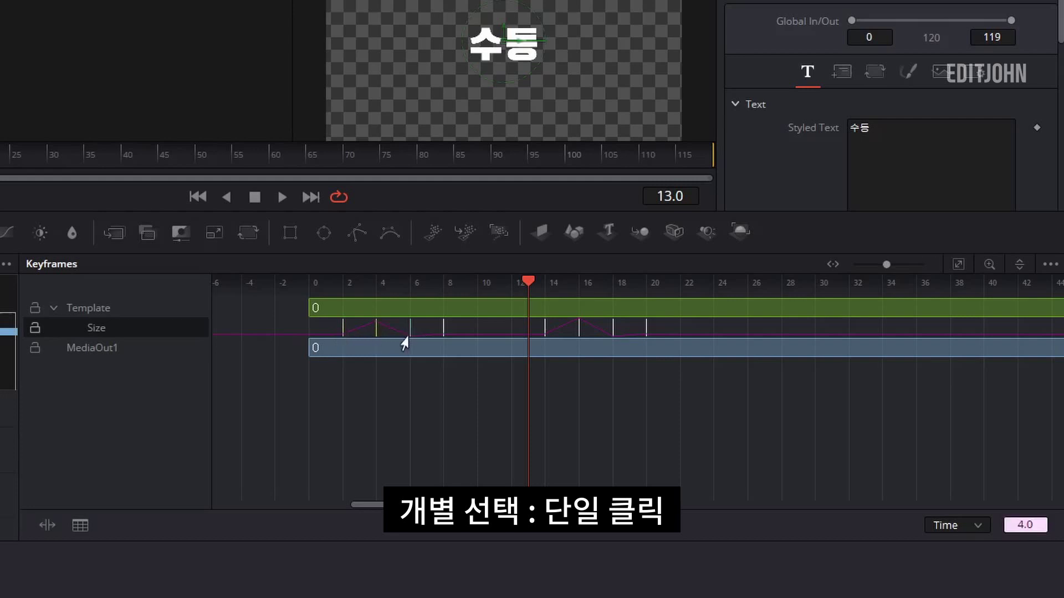
click(410, 333)
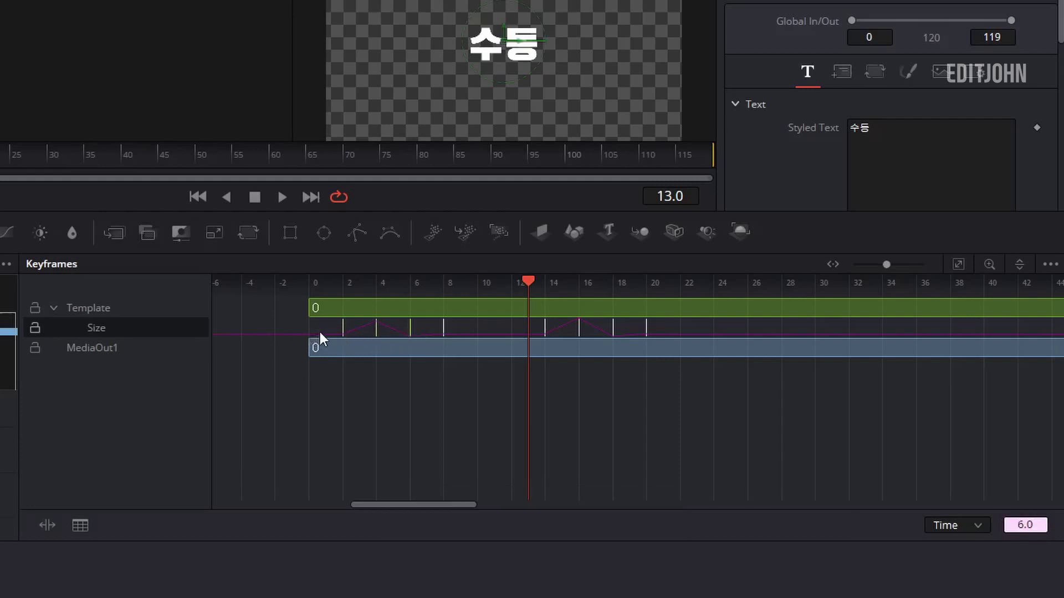
drag(323, 327, 469, 324)
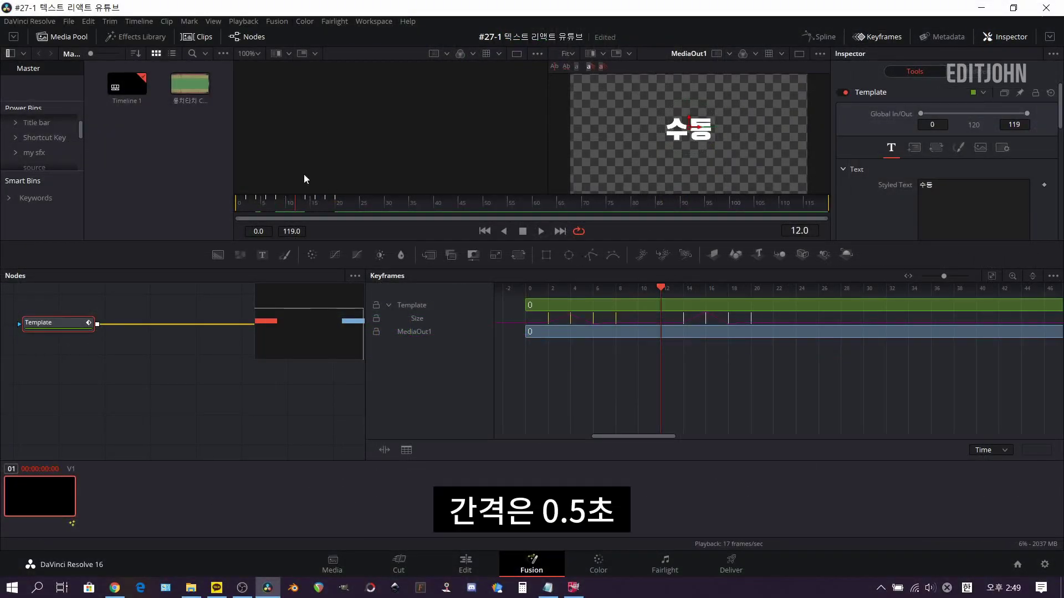
Copy the first beat's four Size keyframes and paste them on the Size track at frame 28 for the third beat.
click(316, 208)
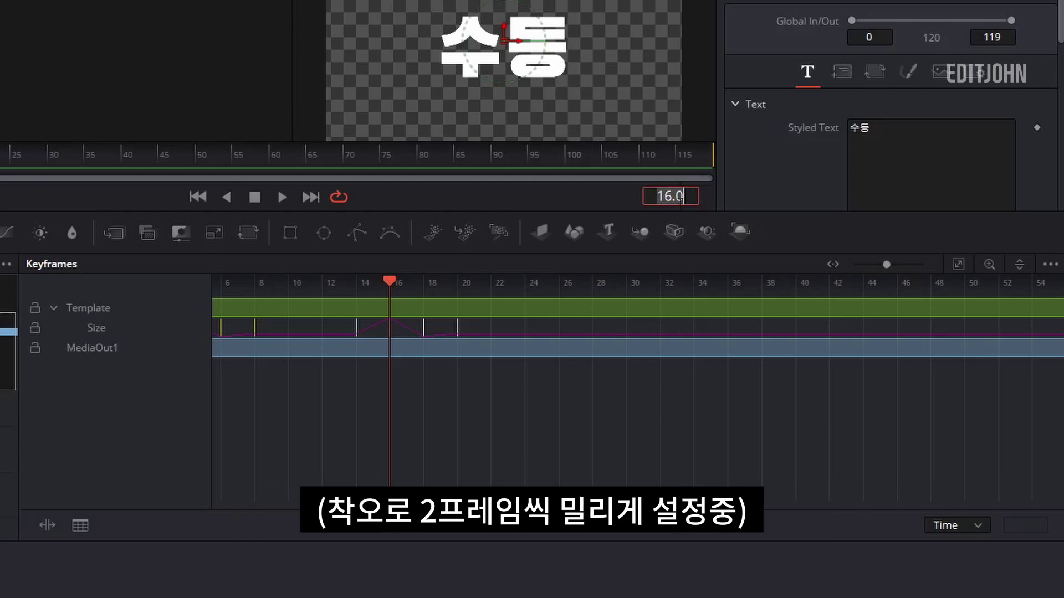
text(28)
key(Return)
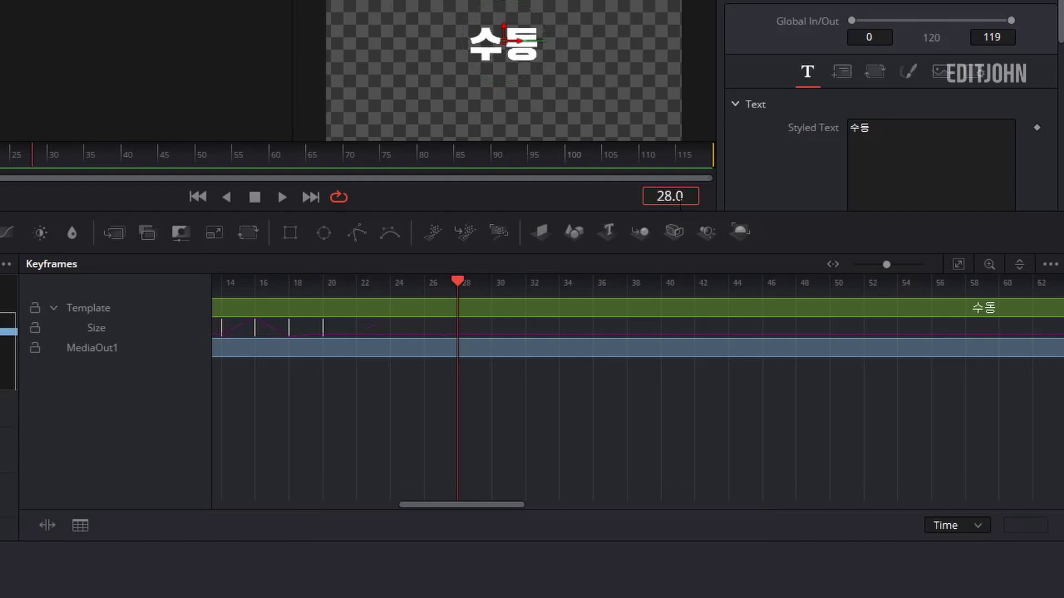
scroll(656, 432, left, 5)
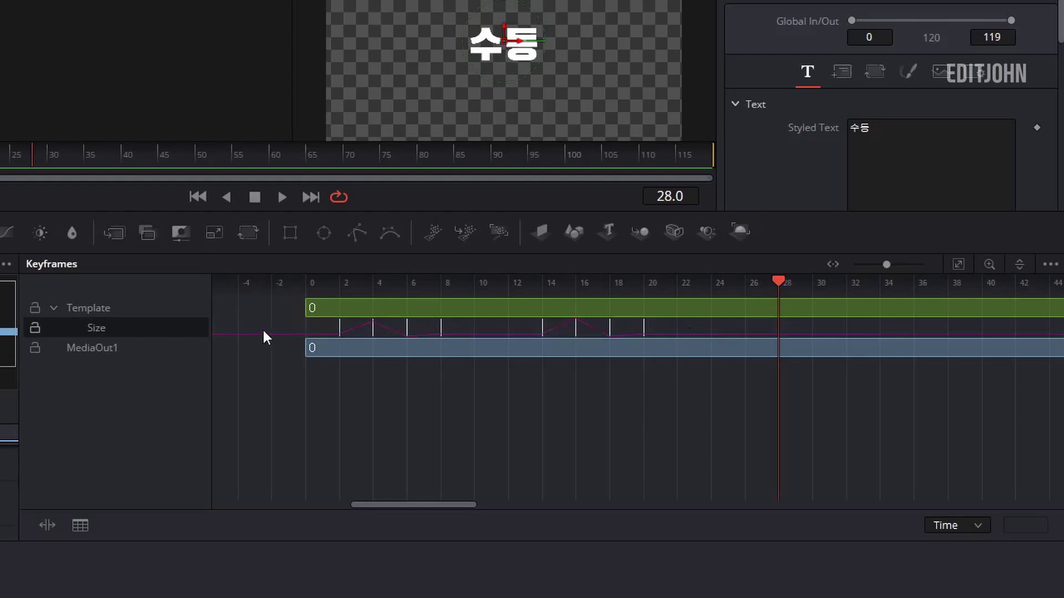
drag(323, 327, 464, 331)
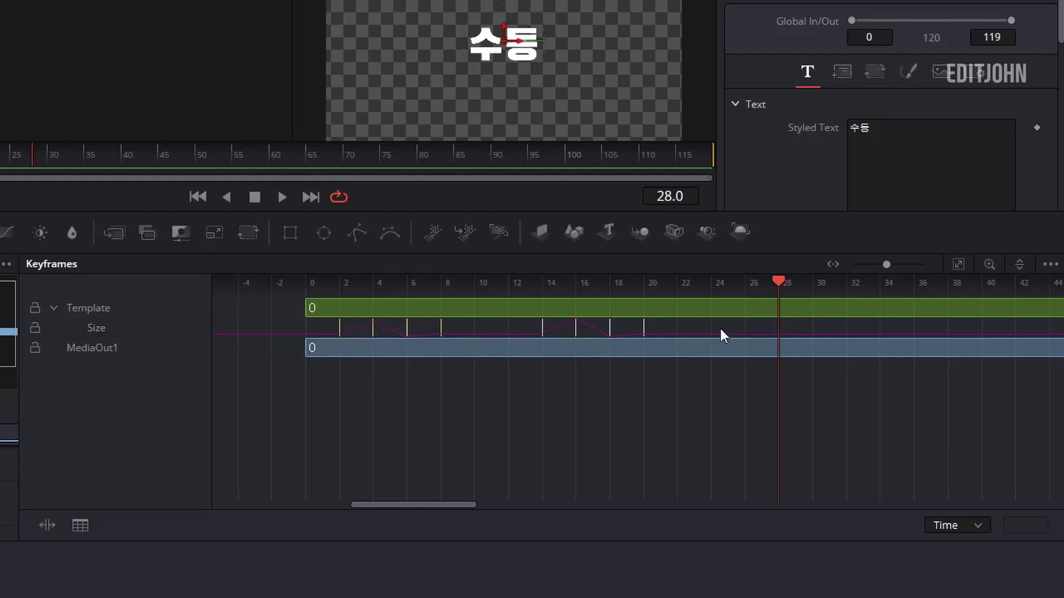
click(816, 324)
key(ctrl+v)
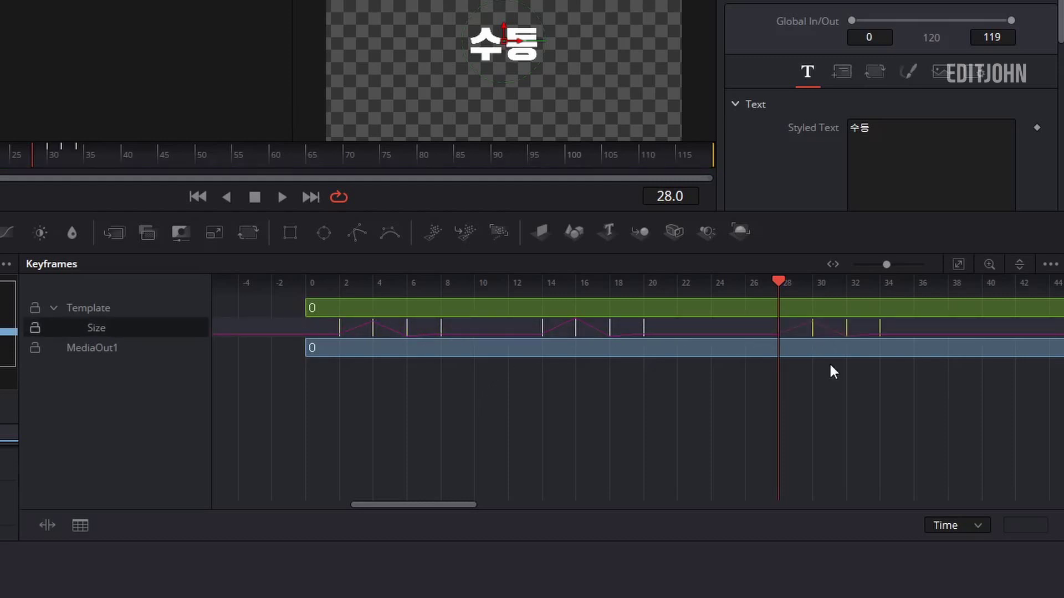
Copy the second beat's Size keyframes at frames 14 to 20 and paste them at frame 42 for the fourth beat.
click(832, 376)
drag(832, 376, 664, 328)
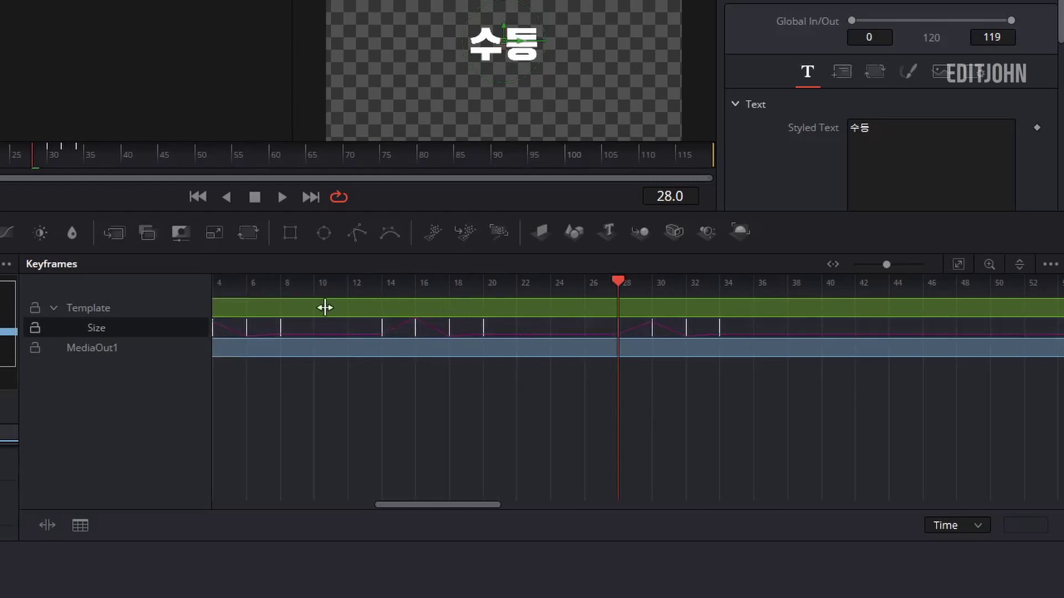
drag(363, 321, 523, 332)
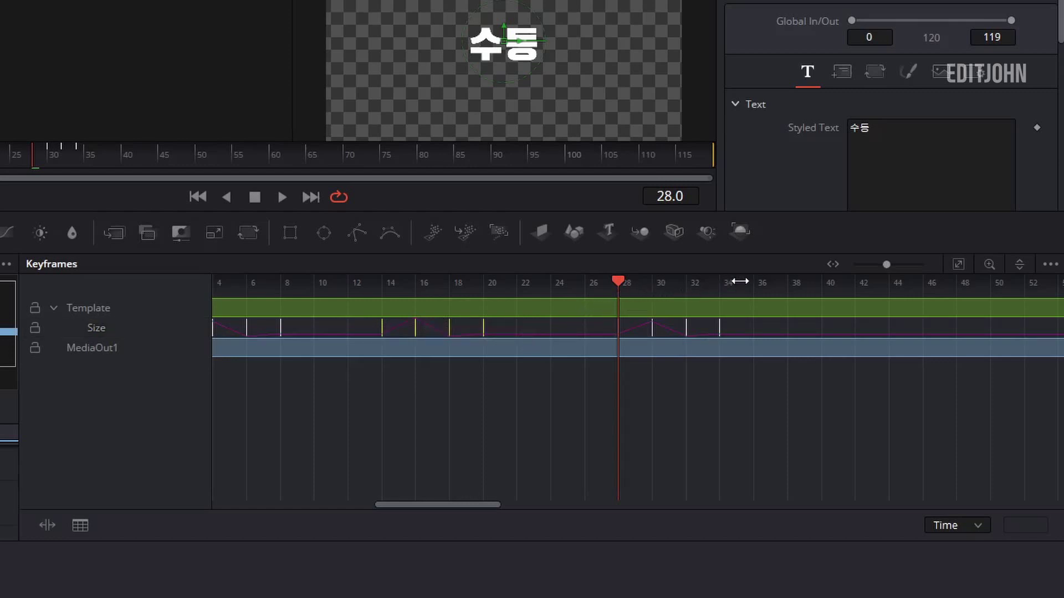
click(42, 156)
click(49, 149)
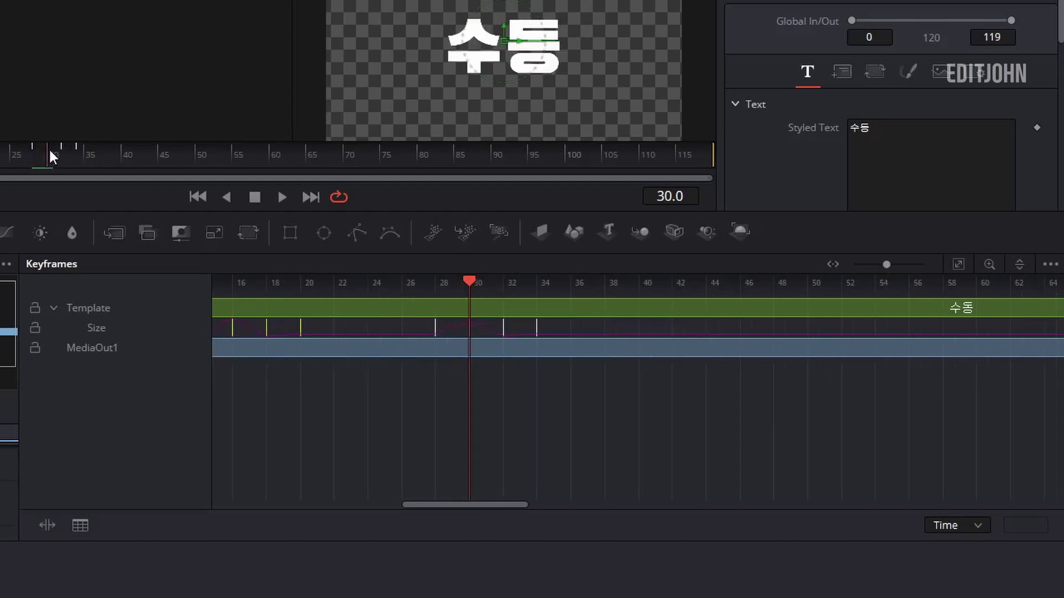
click(679, 197)
text(42)
key(Return)
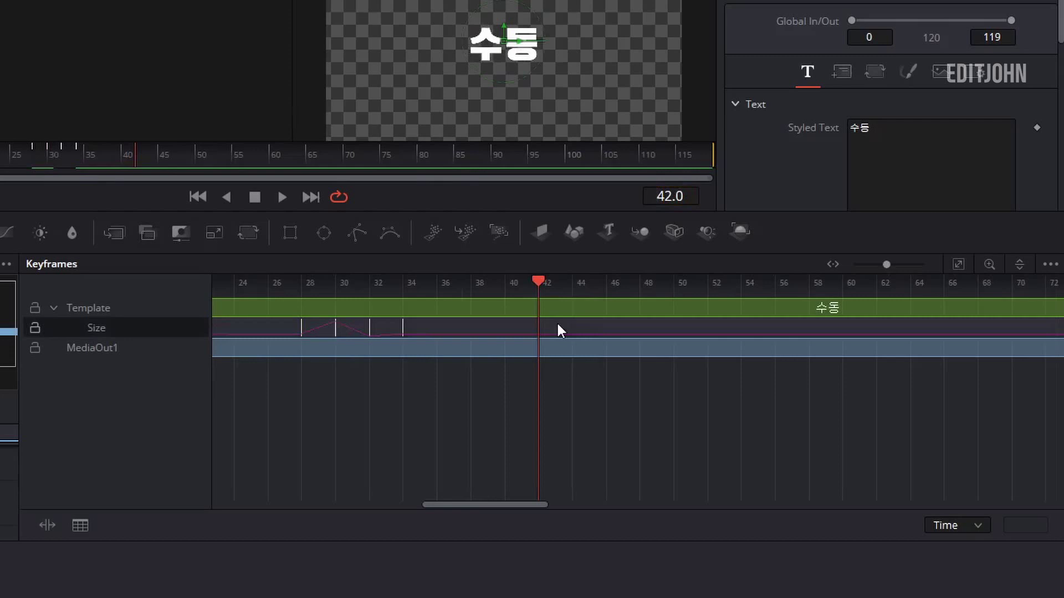
key(ctrl+v)
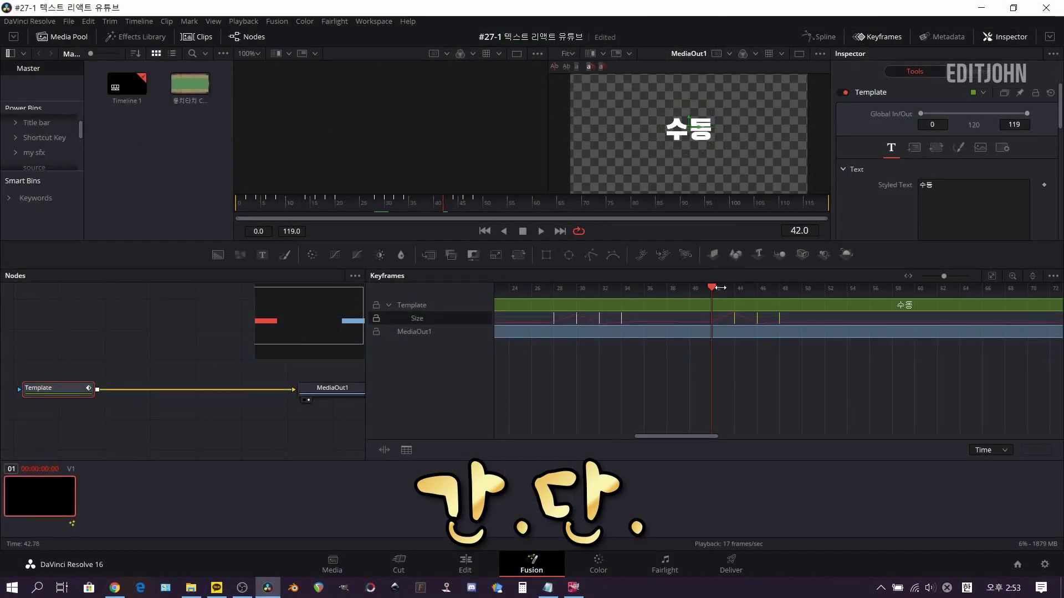
Return to the Edit page and play the timeline to check the title's size animation over the four beats.
click(465, 564)
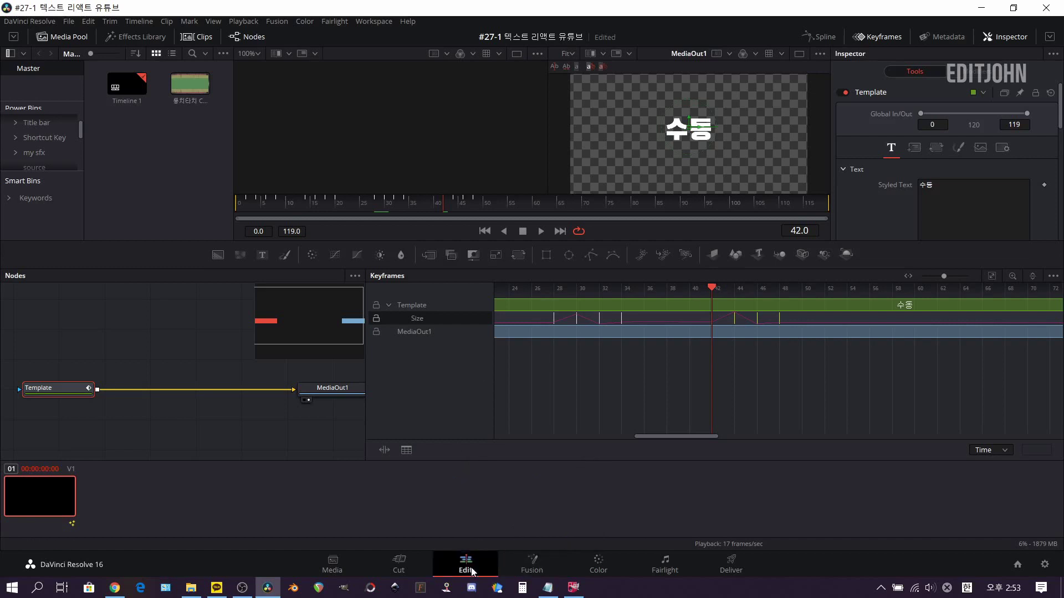
key(space)
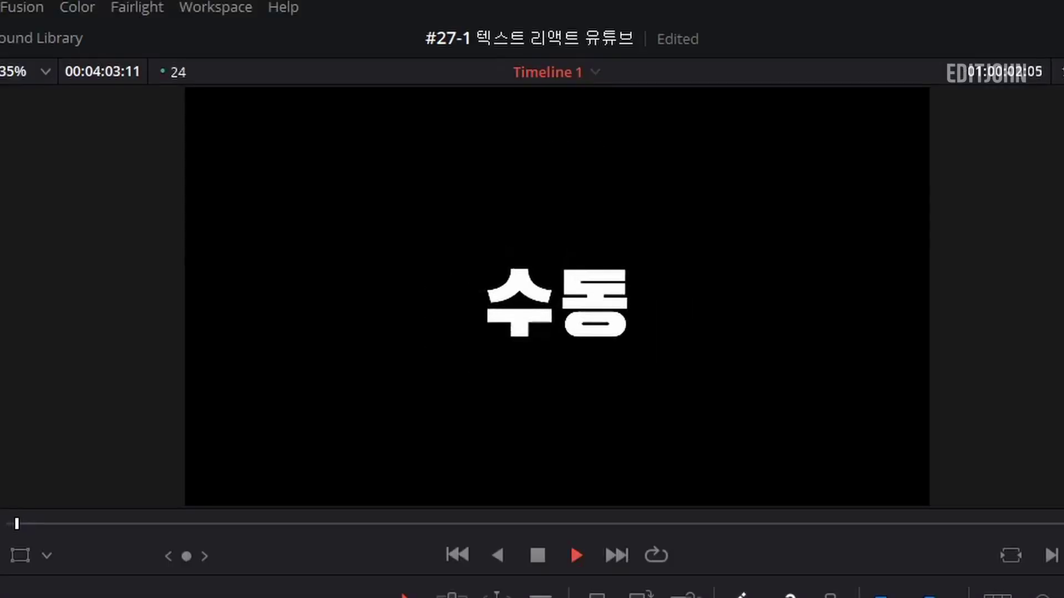
key(space)
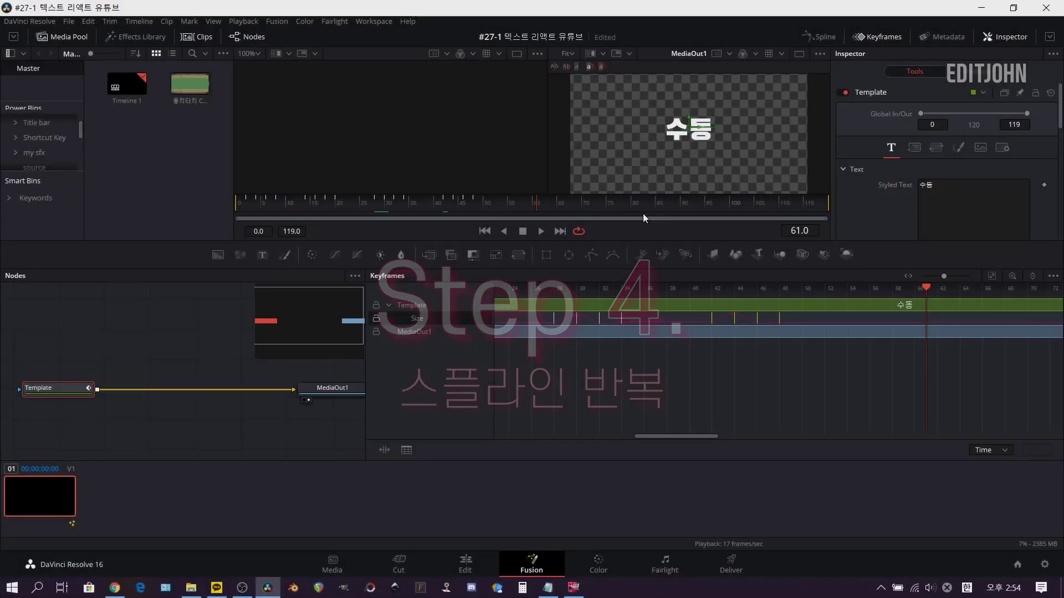
Replace the Keyframes editor with a widened Spline editor in Fusion and display the Template's Size curve.
click(882, 36)
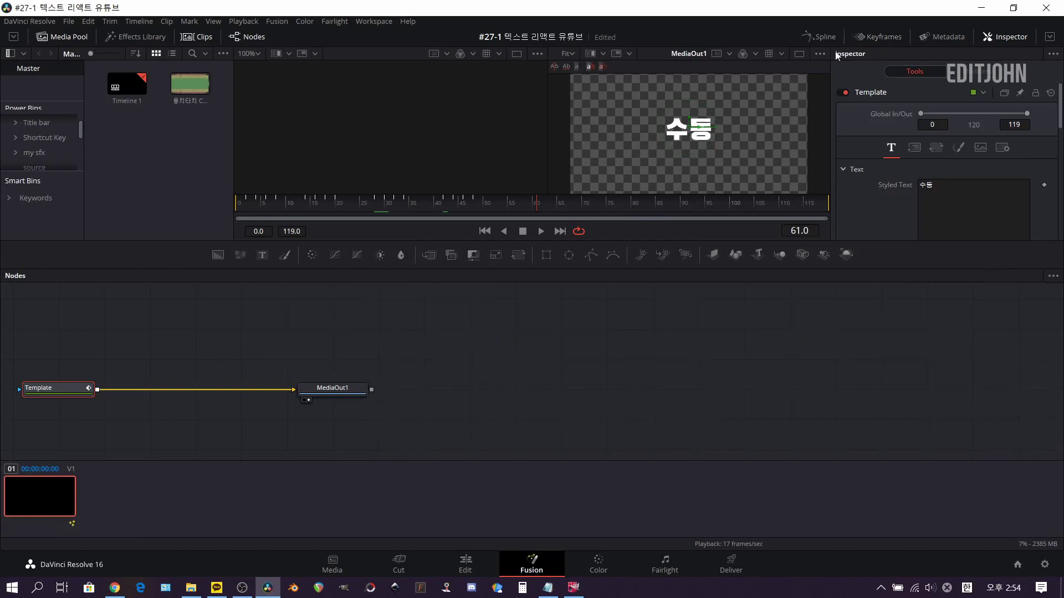
click(821, 37)
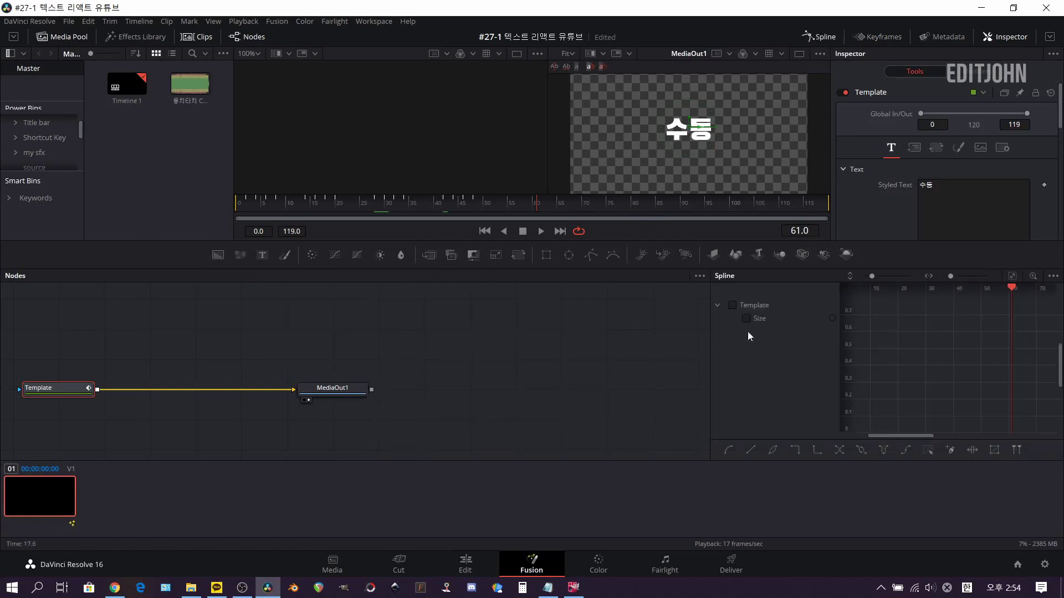
drag(712, 355, 386, 367)
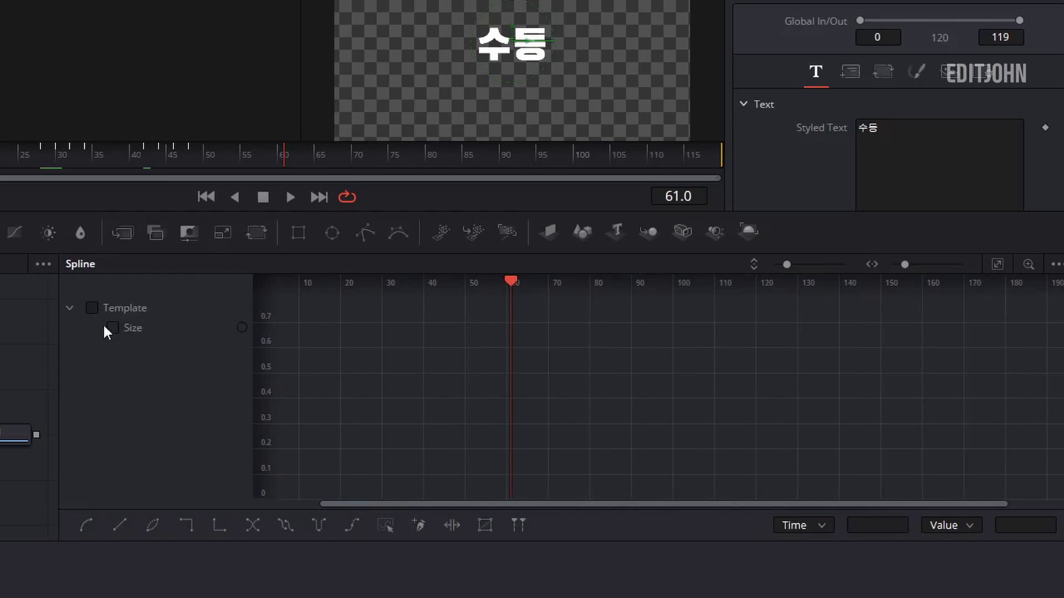
click(111, 329)
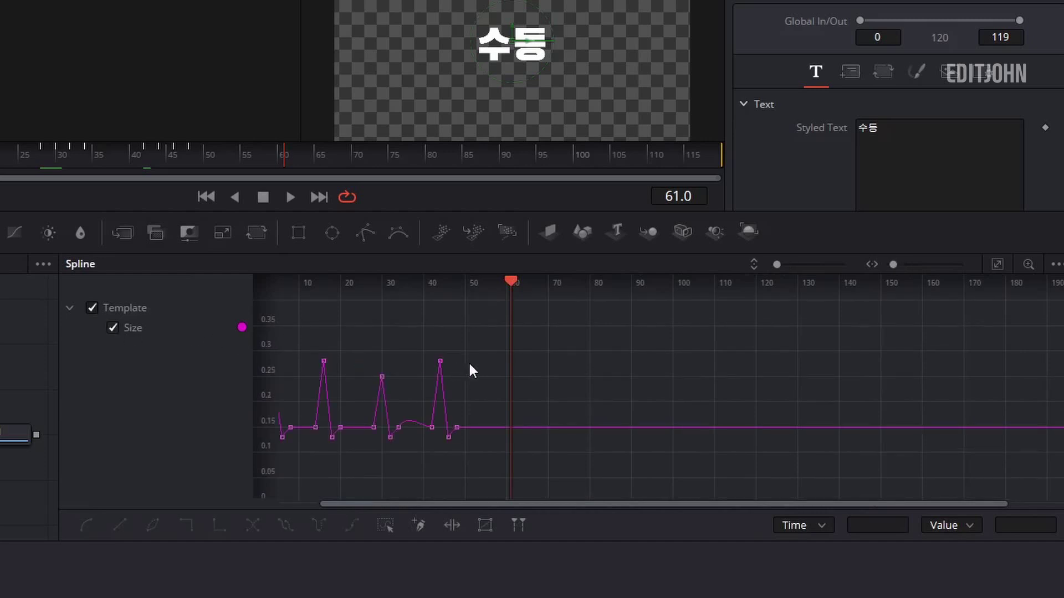
key(ctrl+f)
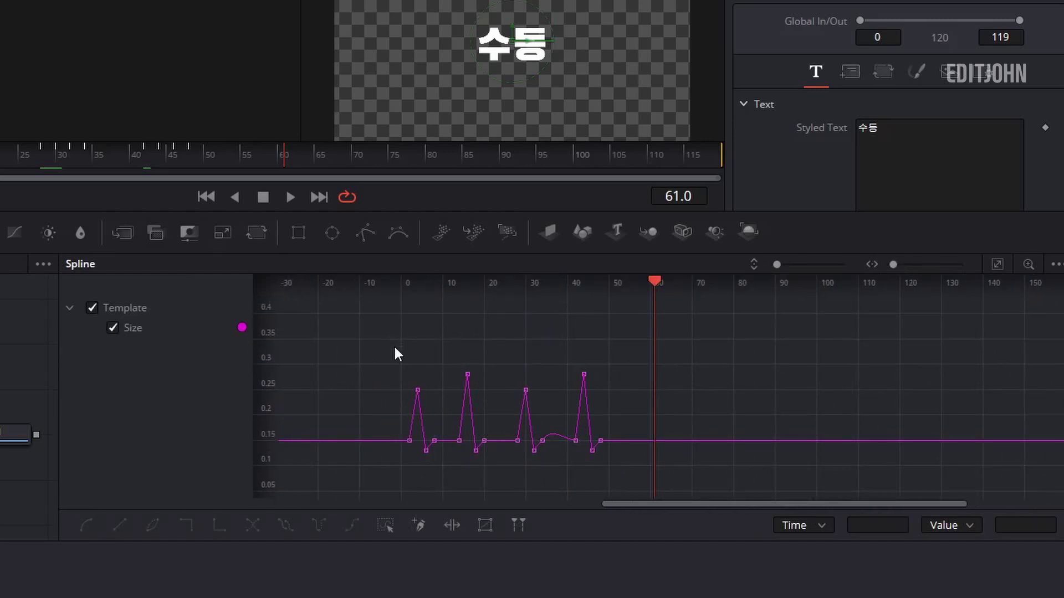
Copy the first beat's keyframes on the Size curve and paste them at frame 61.
drag(393, 344, 441, 470)
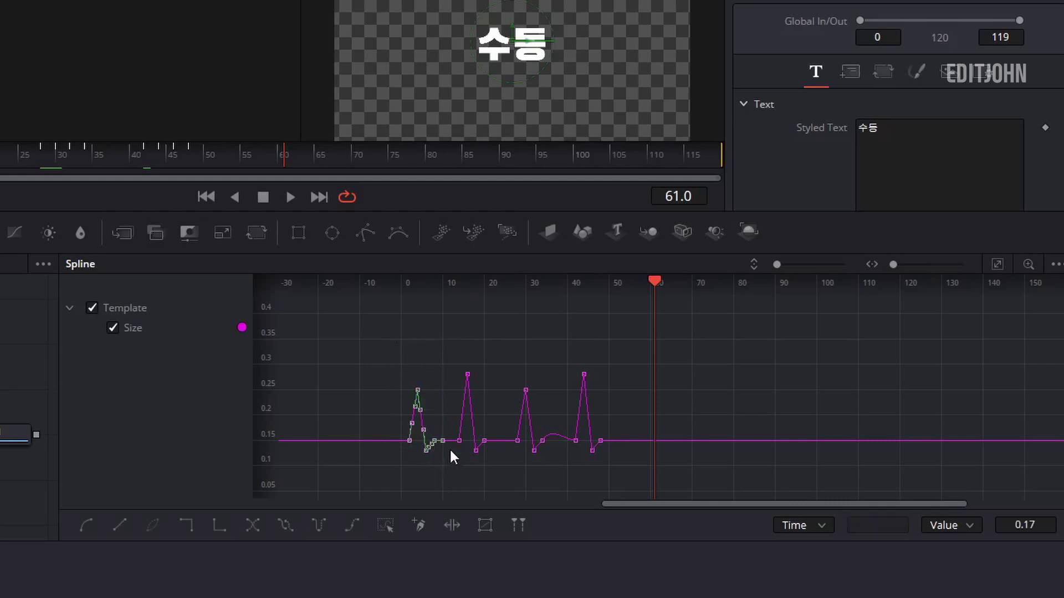
click(609, 299)
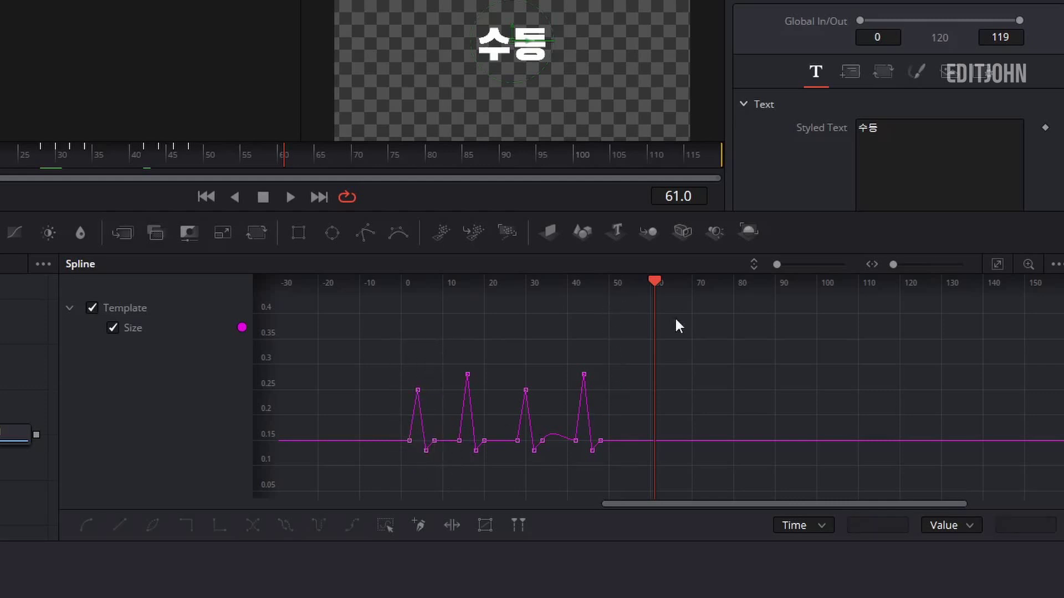
key(ctrl+v)
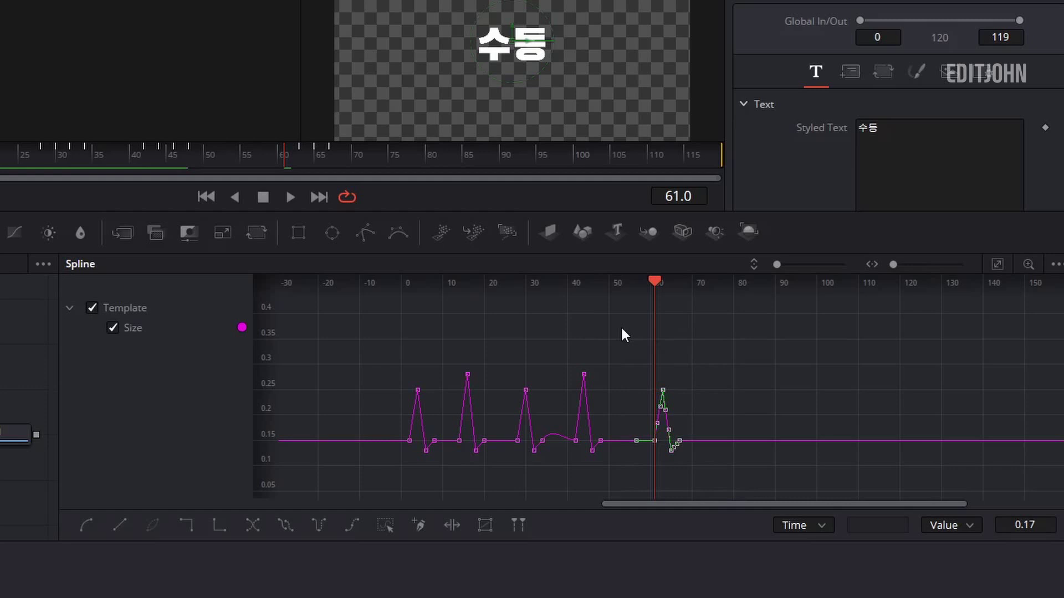
Delete the Size keyframes pasted at frame 61 and those of the third and fourth beats.
drag(623, 328, 733, 509)
key(Delete)
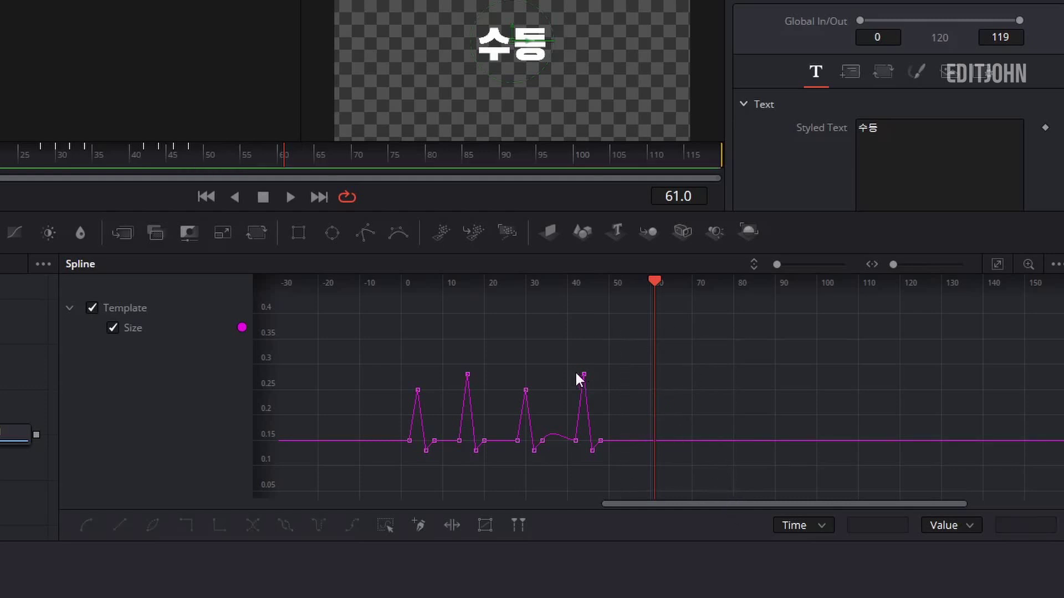
drag(498, 354, 636, 487)
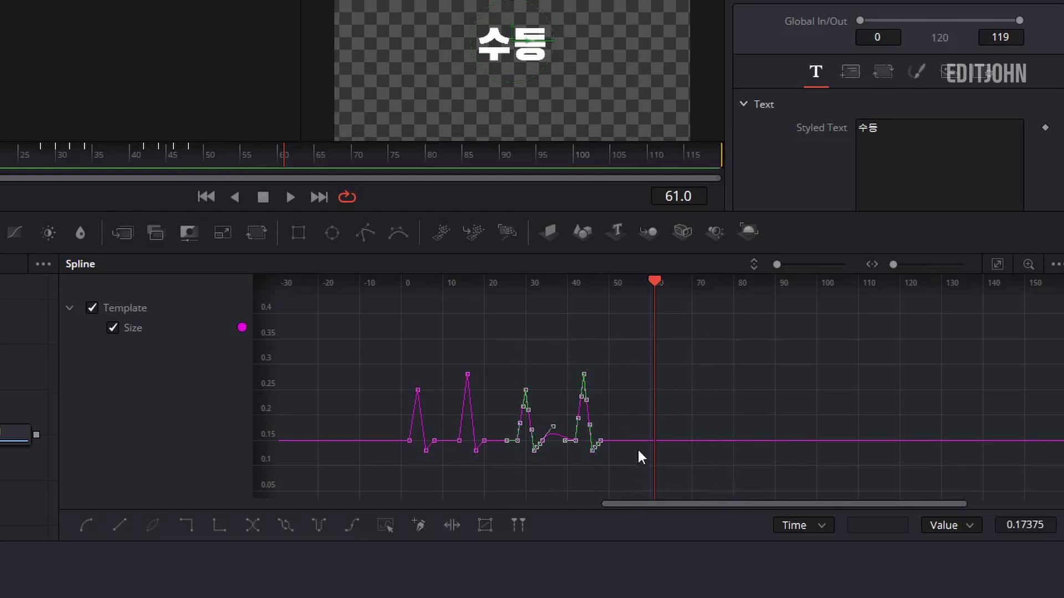
key(Delete)
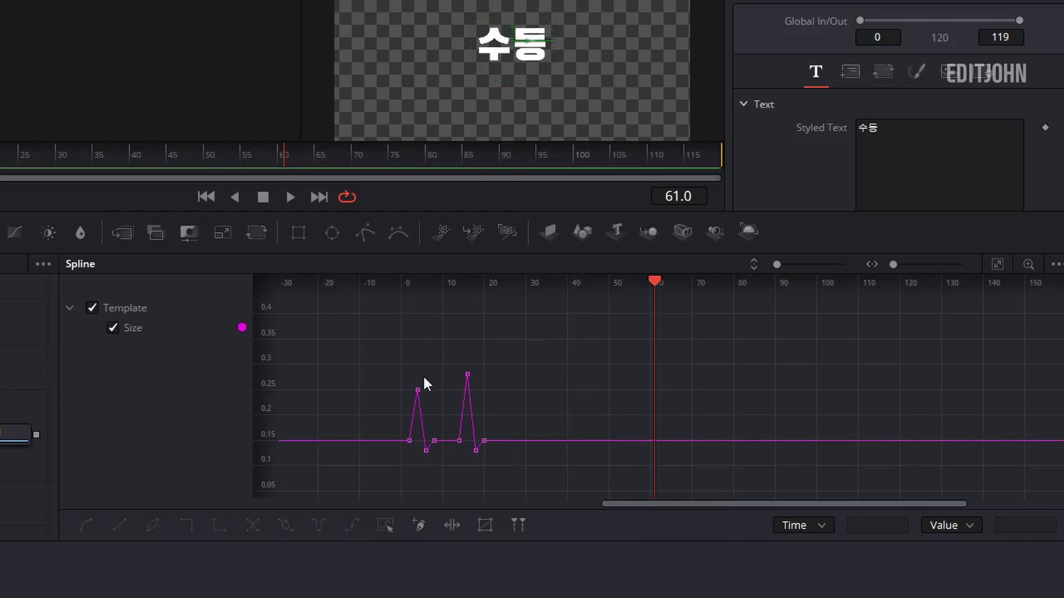
Select the Size keyframes of the first two beats and apply Set Loop to the curve.
drag(381, 345, 500, 465)
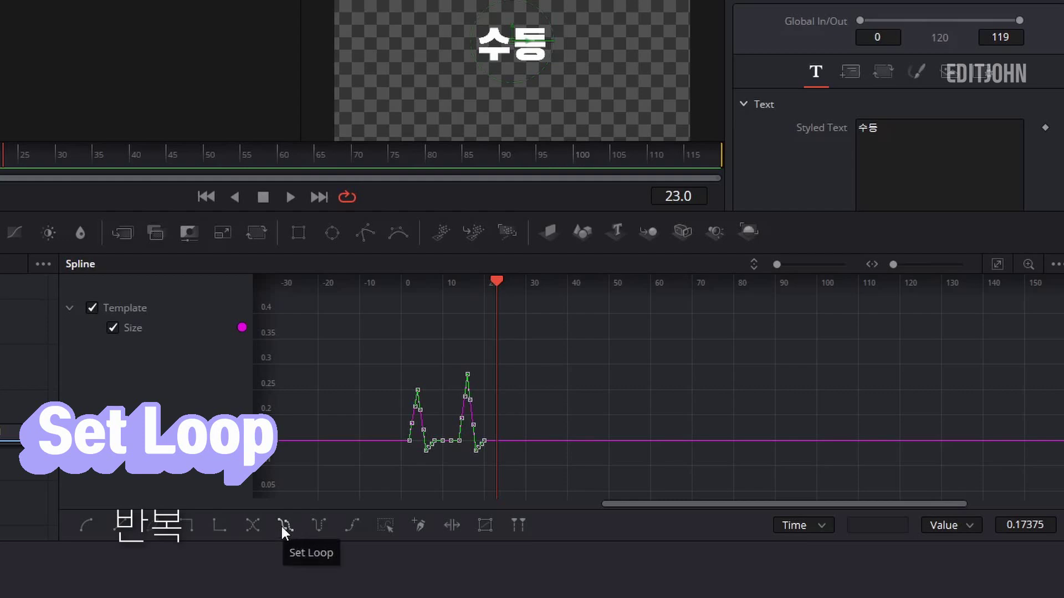
click(284, 528)
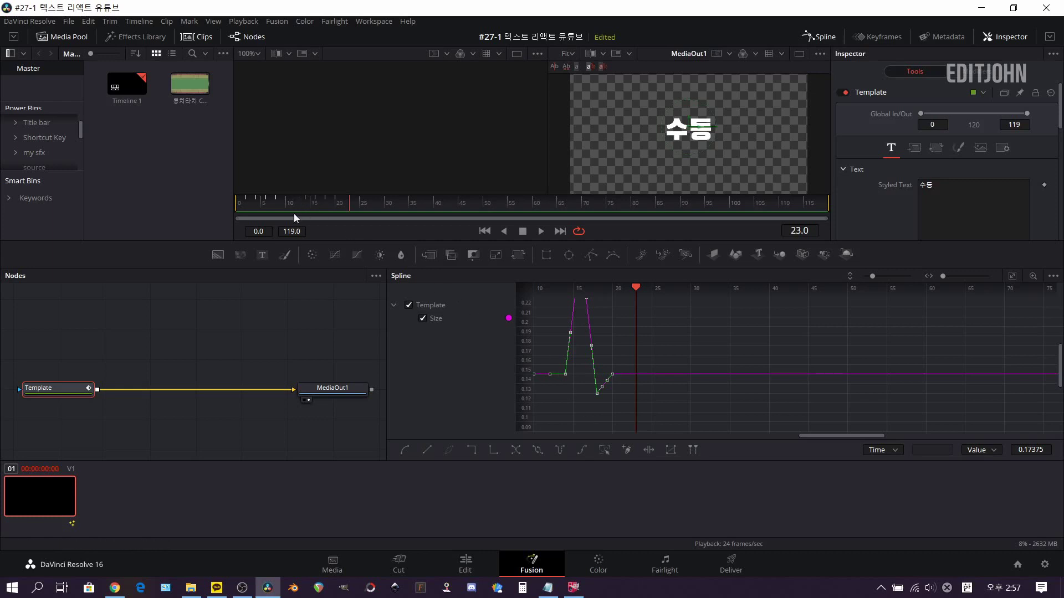
Examine the frame gap between the two beats on the Size curve, from frame 8 to 14, and the lead-in before the first keyframe.
click(277, 204)
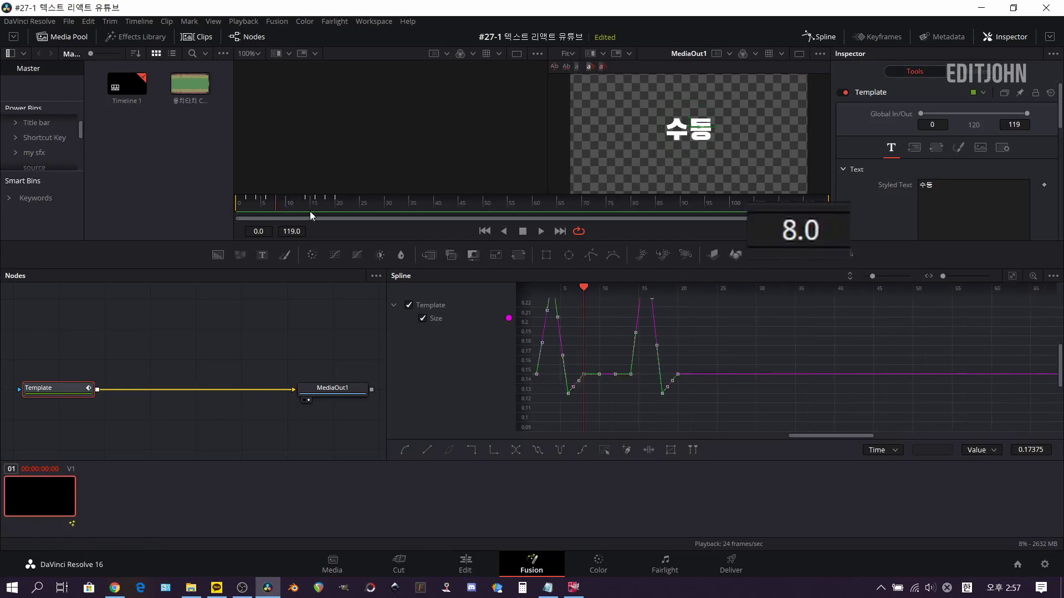
key(Right)
key(Right)
key(Right)
key(Right)
key(Right)
key(Right)
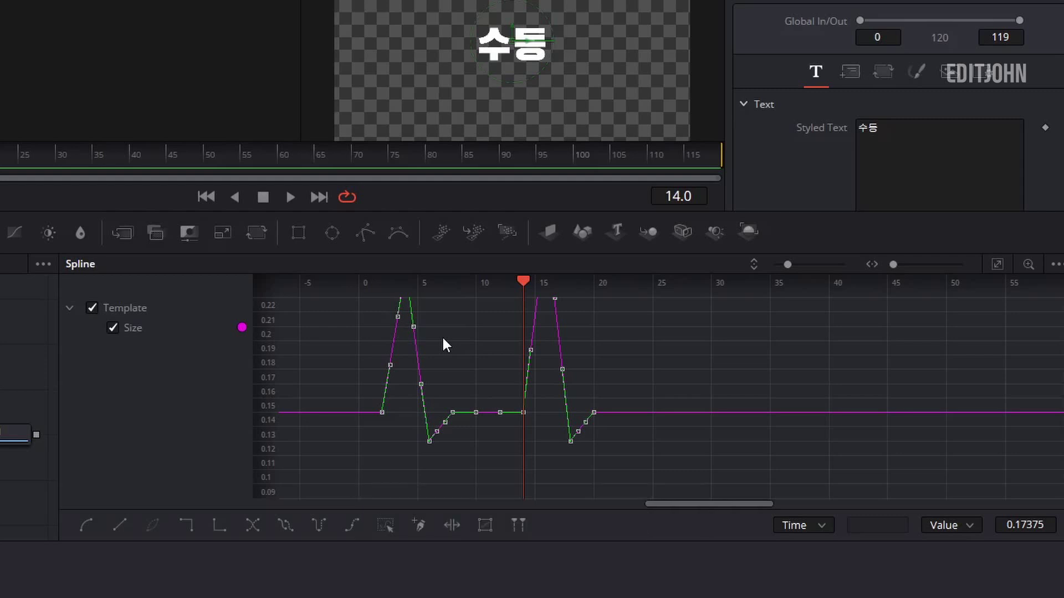
drag(522, 281, 359, 282)
key(space)
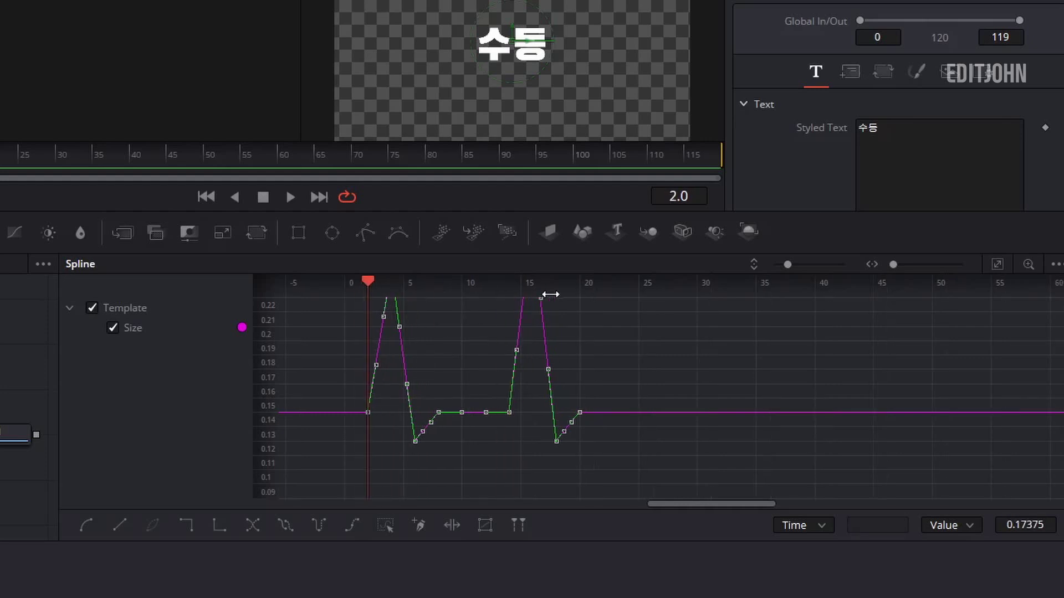
key(space)
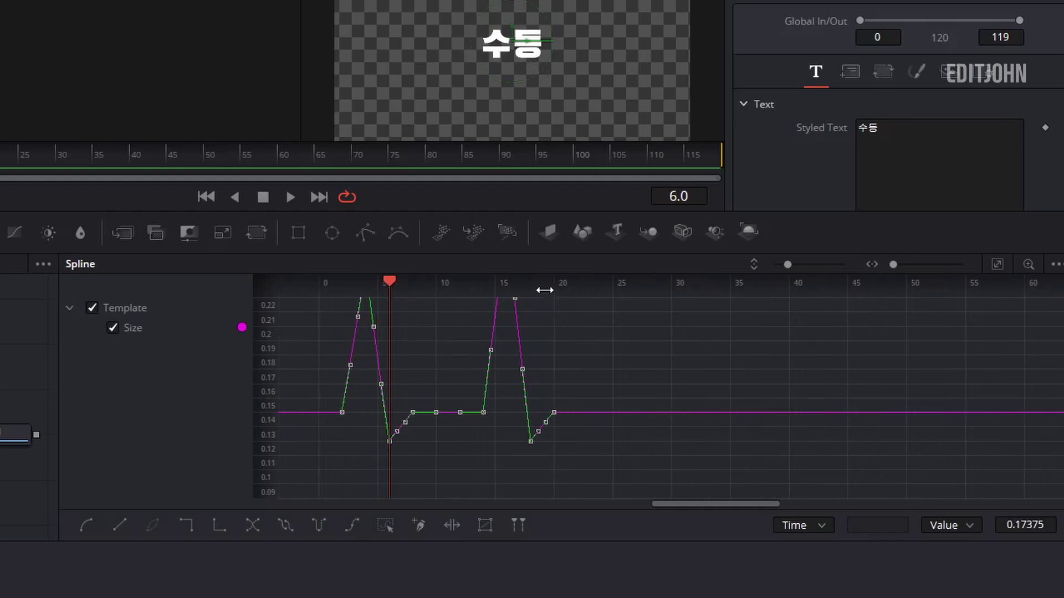
Set a Size keyframe at frame 24, four frames after the second beat's last keyframe.
drag(390, 281, 554, 287)
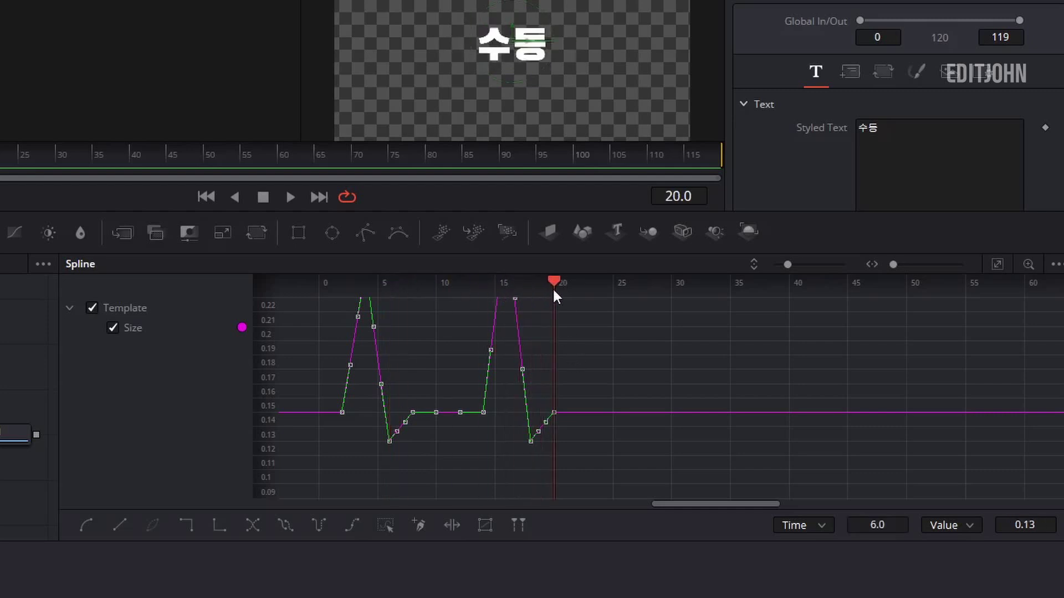
key(Right)
key(Right)
key(Right)
key(Right)
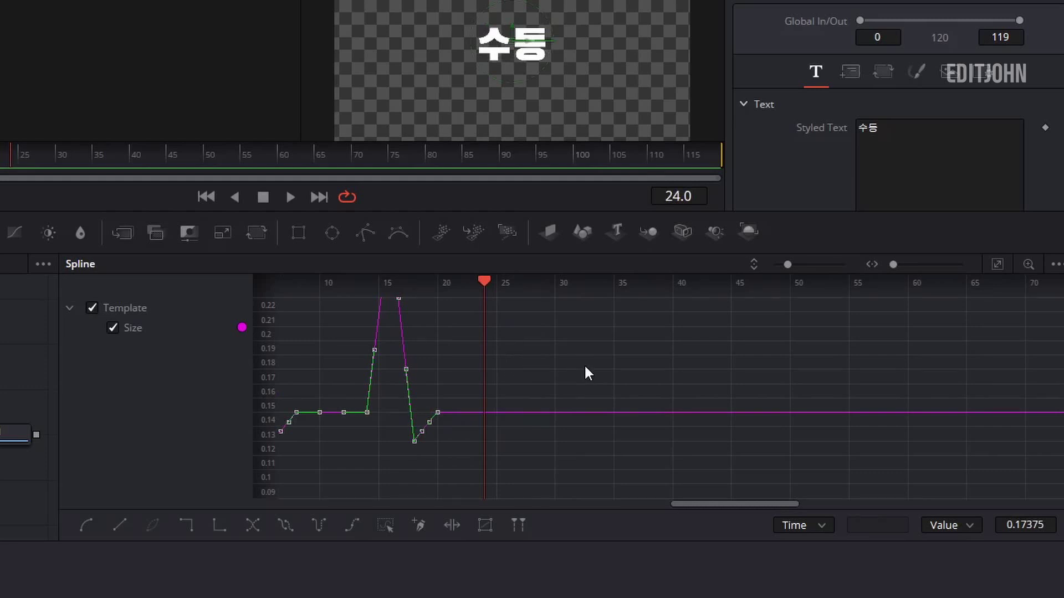
click(541, 357)
right_click(483, 412)
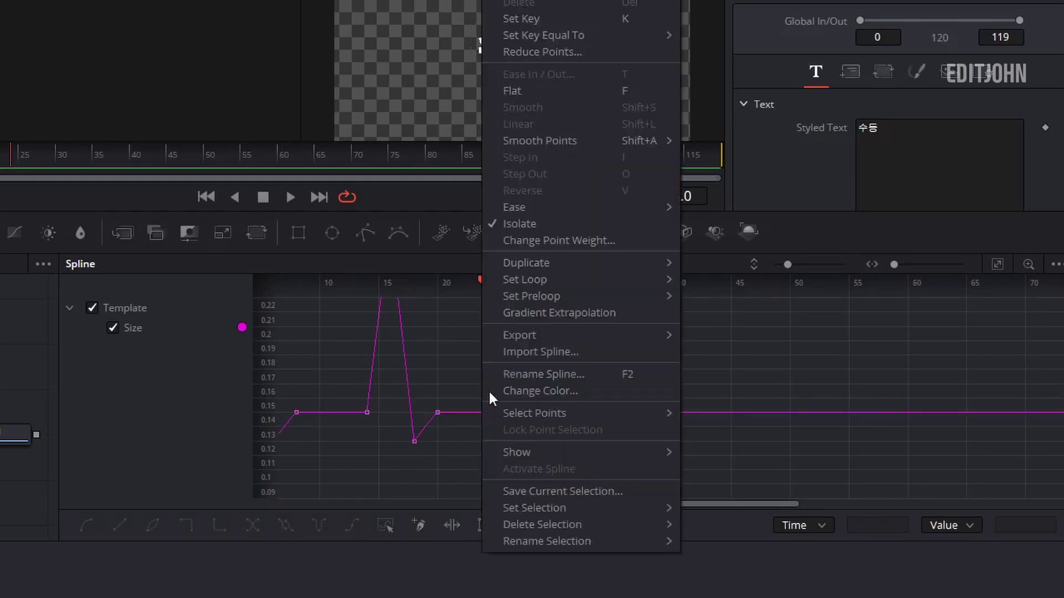
click(594, 22)
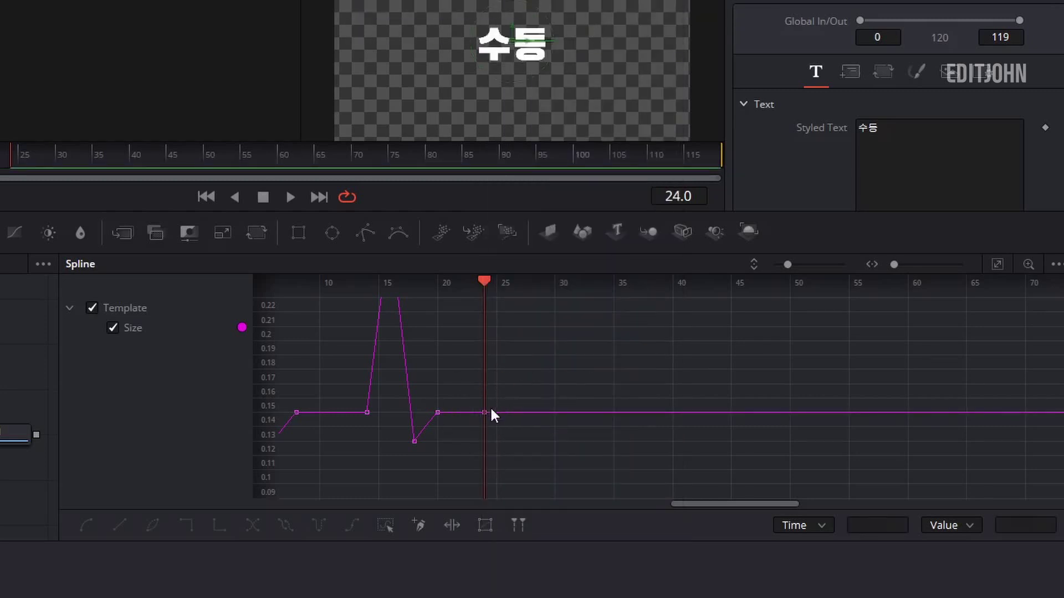
Set a Size keyframe at frame 0, ahead of the first beat's keyframes.
click(483, 414)
scroll(572, 434, left, 8)
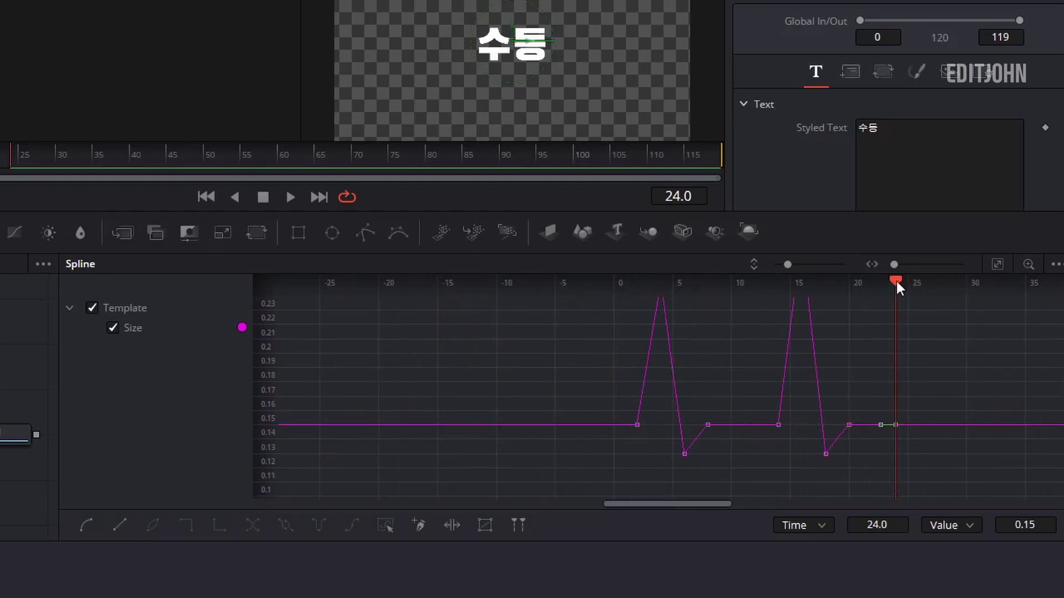
key(Delete)
drag(898, 287, 614, 299)
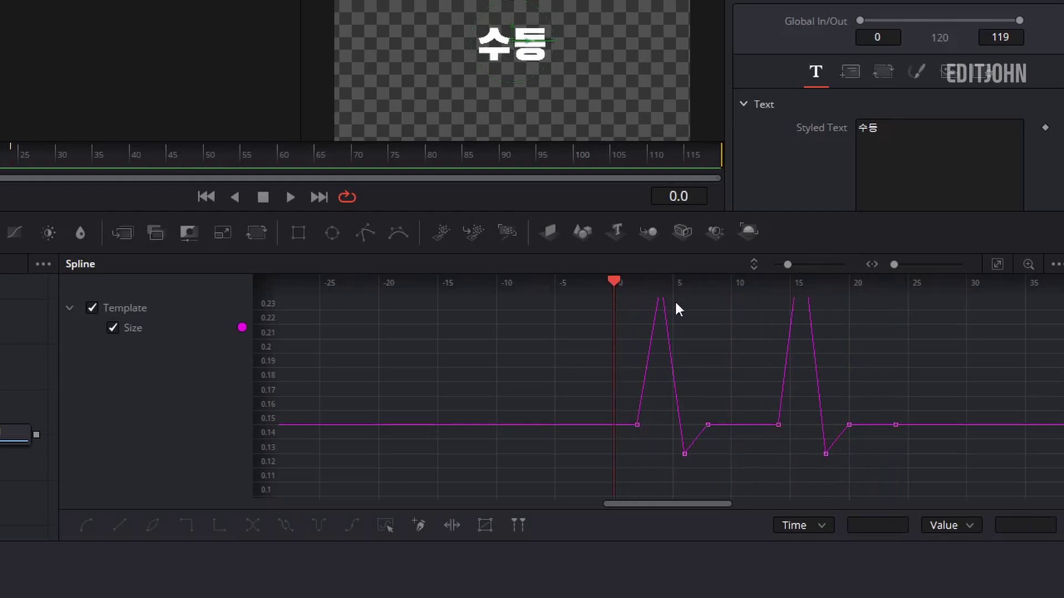
key(ctrl+k)
drag(686, 433, 592, 438)
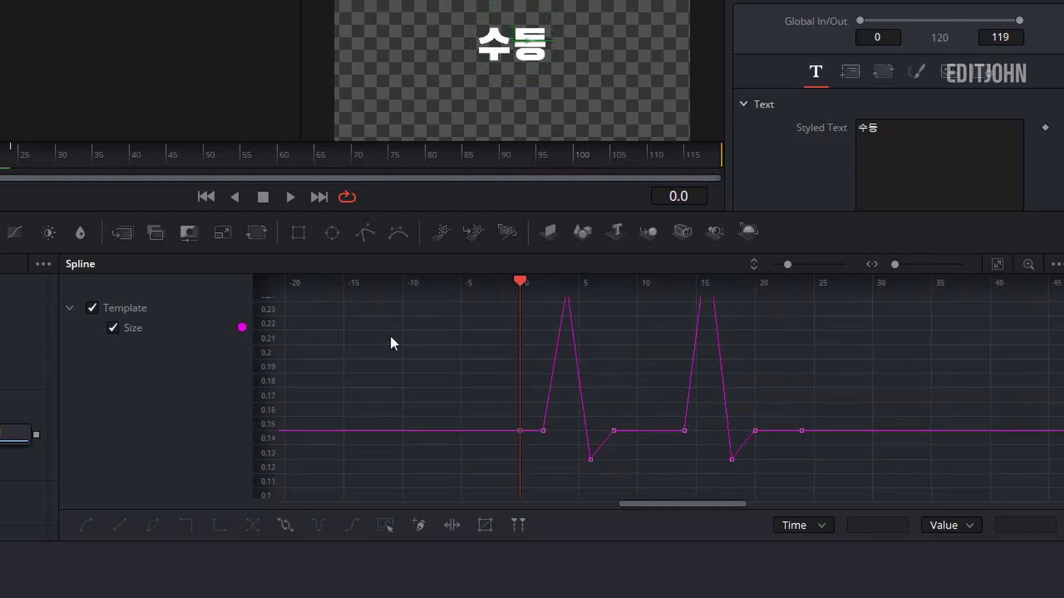
Select all keyframes of the Size curve and apply Set Loop to repeat the two-beat pattern.
key(ctrl+a)
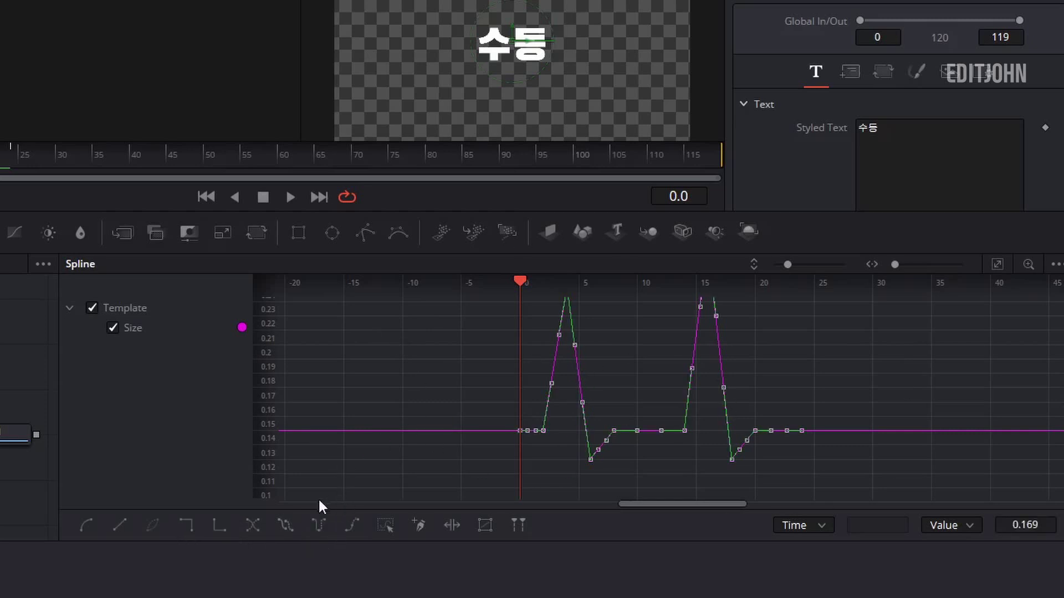
click(285, 530)
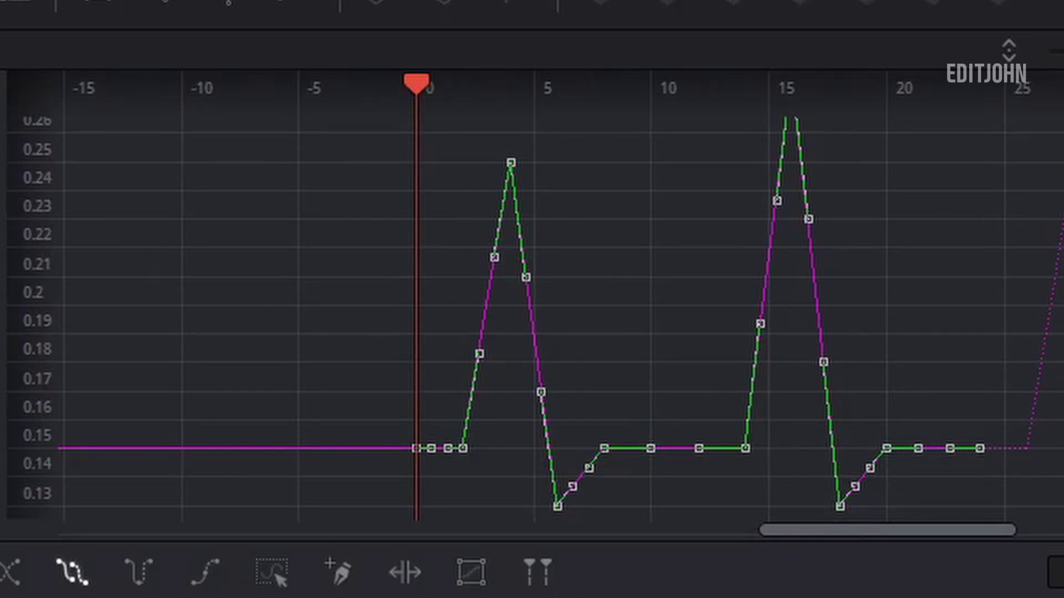
scroll(425, 338, right, 5)
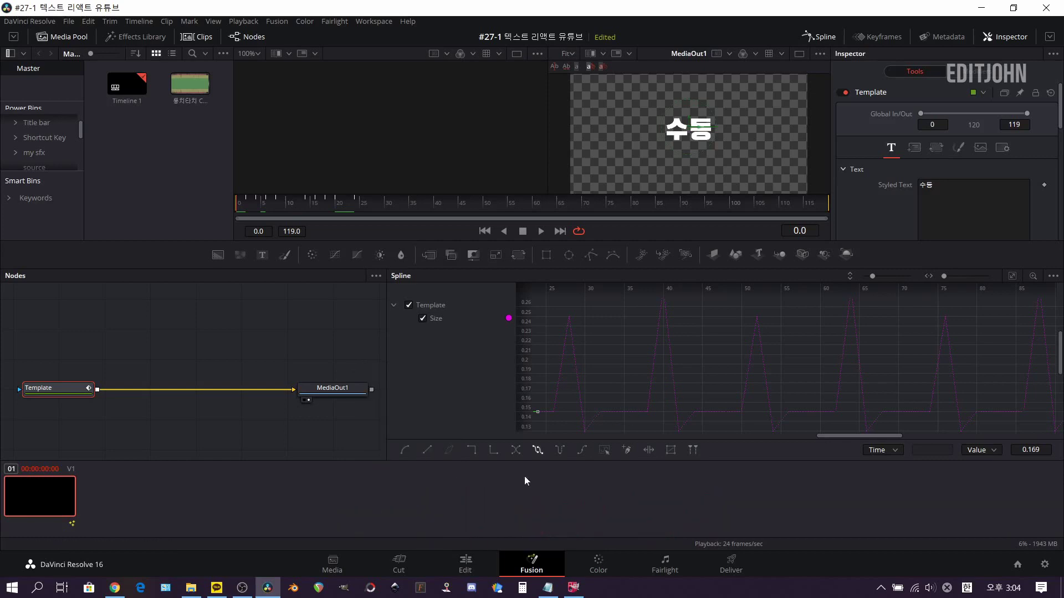
Switch to the Edit page and play the timeline to check the looped title pulse against the music.
click(465, 563)
key(space)
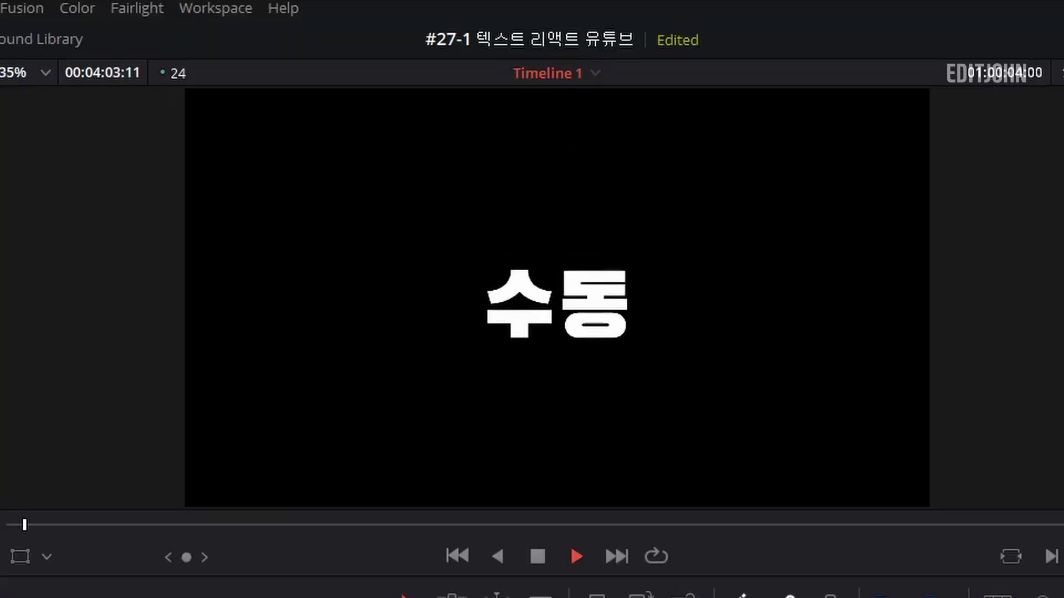
key(space)
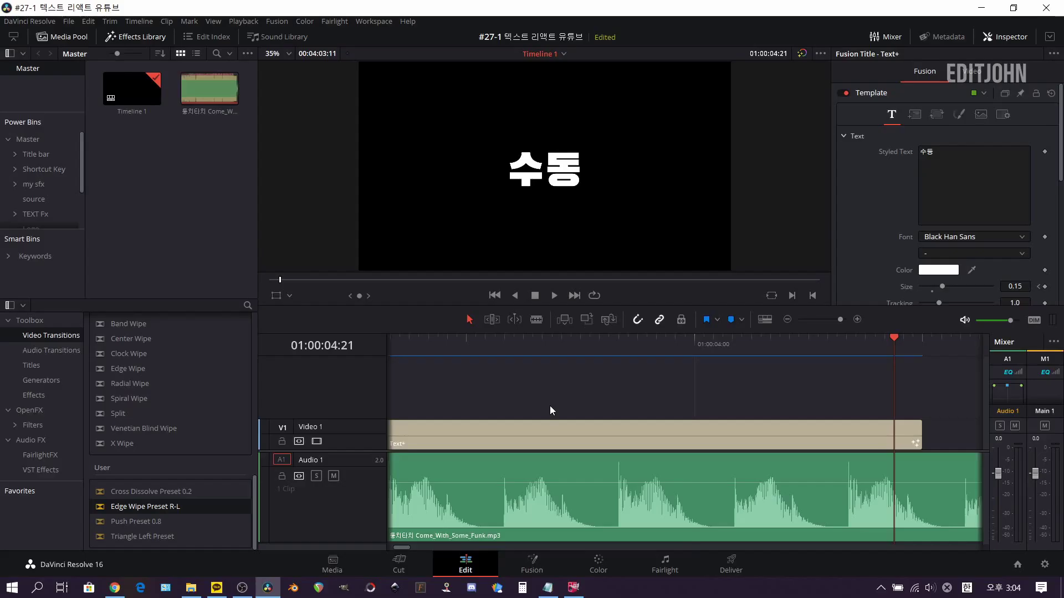